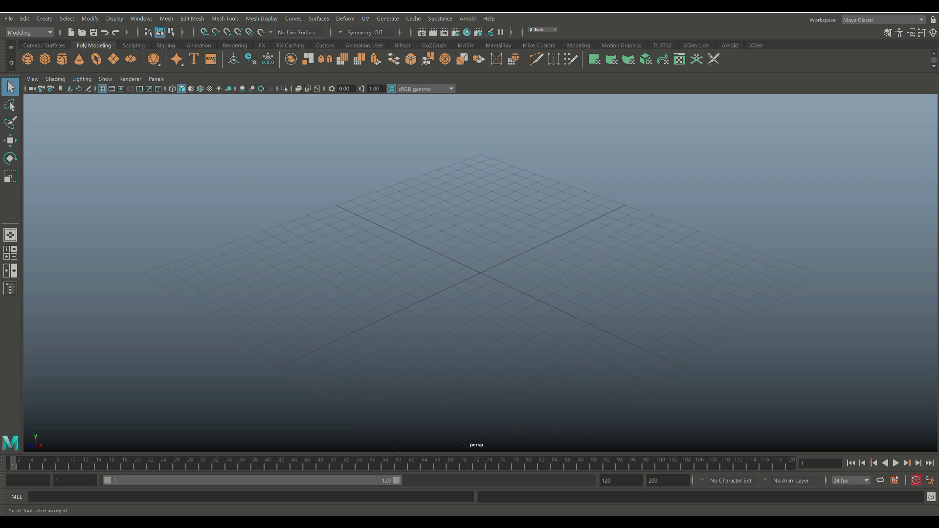
# - Draw a wavy CV curve along the X axis in the top view, snapping its points to the grid, and complete it
pyautogui.scroll(-3, 480, 273)
pyautogui.keyDown('alt'); pyautogui.moveTo(481, 272); pyautogui.dragTo(560, 274); pyautogui.keyUp('alt')
pyautogui.keyDown('alt'); pyautogui.moveTo(480, 273); pyautogui.dragTo(401, 271, button='middle'); pyautogui.keyUp('alt')
pyautogui.moveTo(402, 272)
pyautogui.keyDown('alt'); pyautogui.mouseDown()
pyautogui.moveTo(405, 255)
pyautogui.moveTo(405, 285)
pyautogui.mouseUp(); pyautogui.keyUp('alt')
pyautogui.keyDown('alt'); pyautogui.moveTo(318, 247); pyautogui.dragTo(321, 243); pyautogui.keyUp('alt')
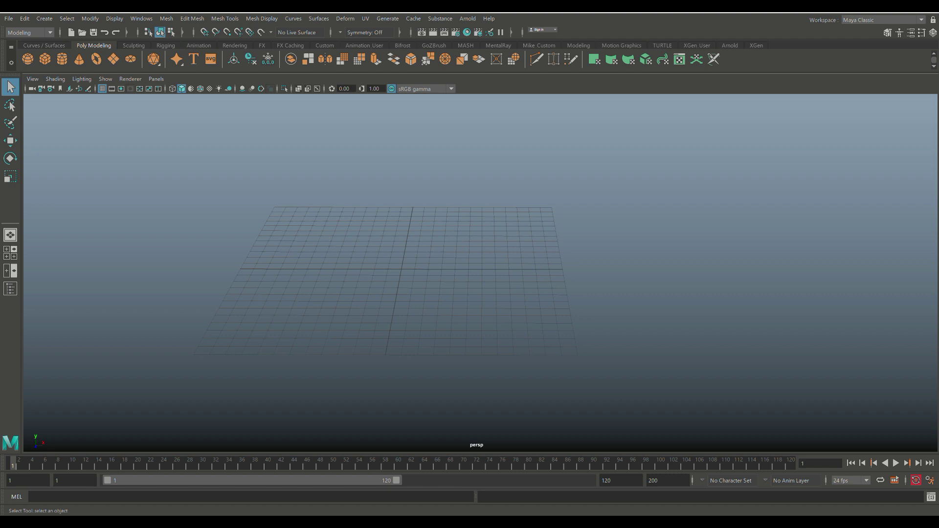
pyautogui.click(44, 18)
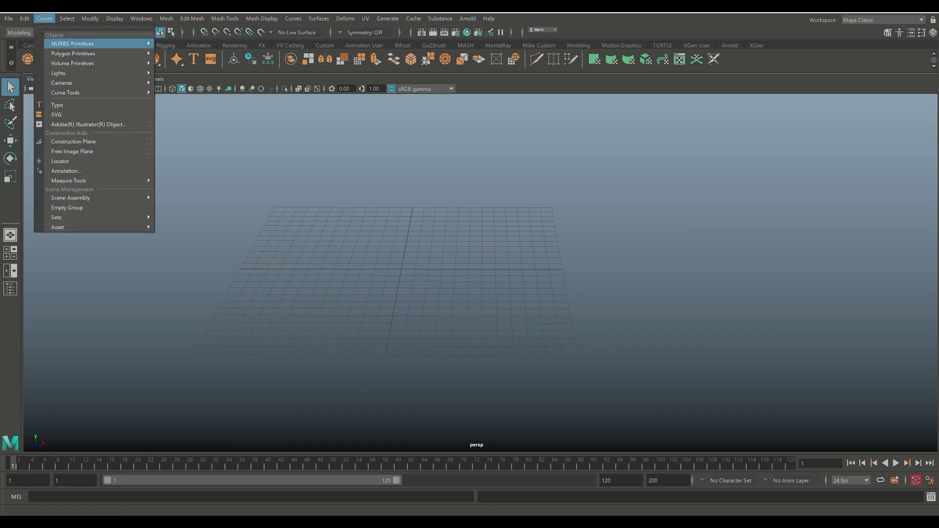
pyautogui.moveTo(73, 54)
pyautogui.moveTo(66, 93)
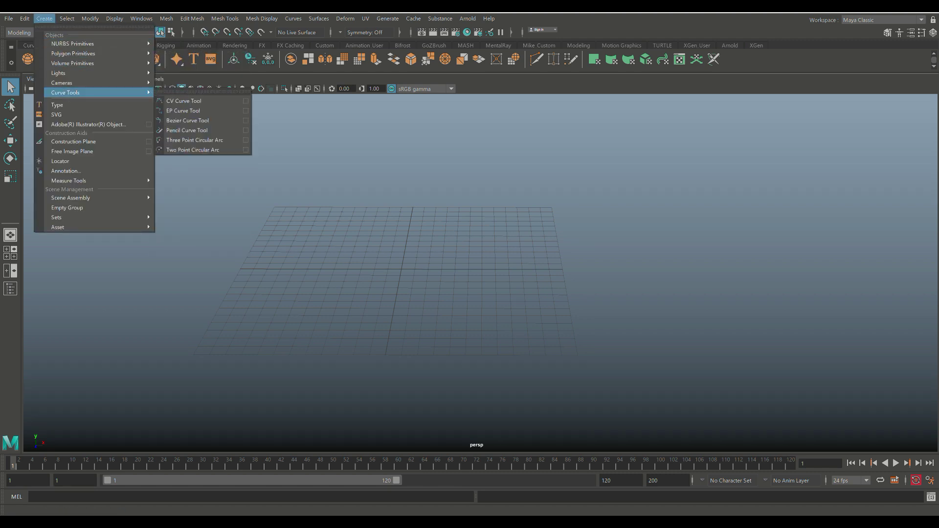
pyautogui.click(186, 98)
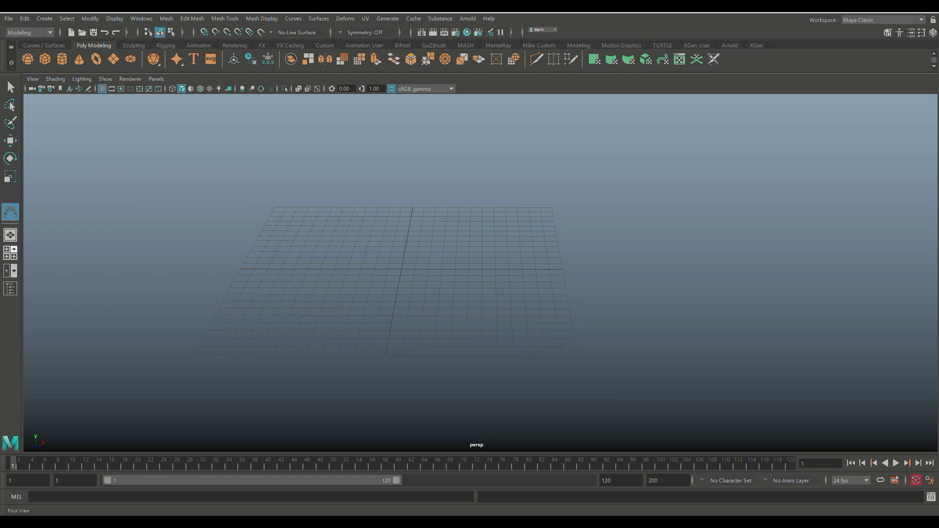
pyautogui.click(10, 253)
pyautogui.press('space')
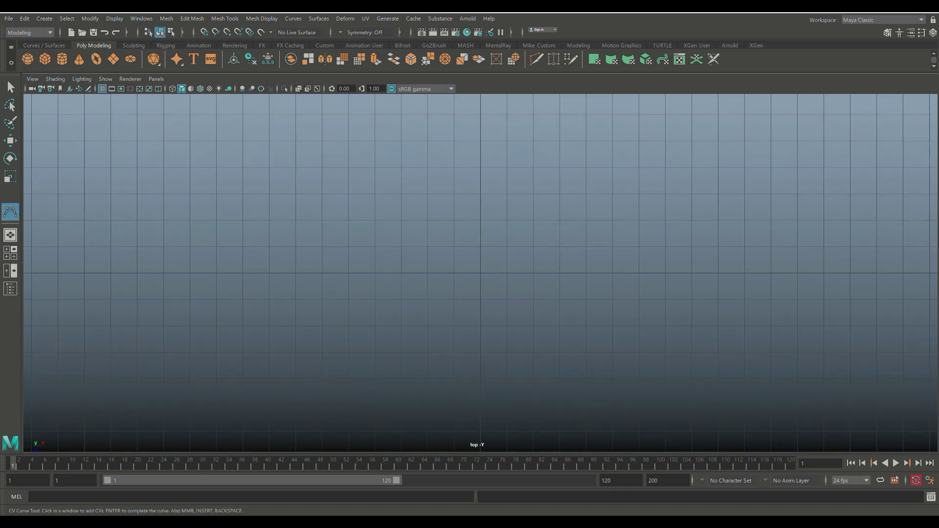
pyautogui.scroll(1, 480, 273)
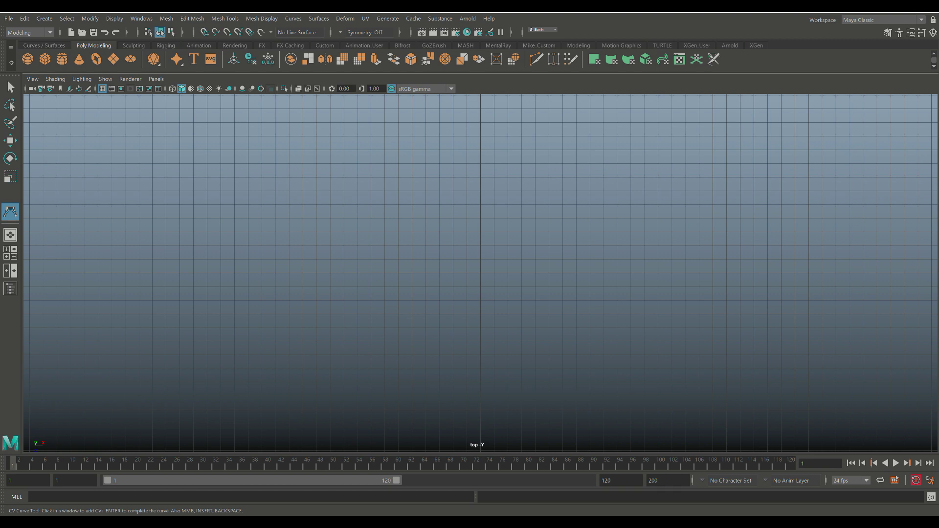
pyautogui.press('x')
pyautogui.click(153, 273)
pyautogui.click(208, 272)
pyautogui.click(275, 246)
pyautogui.click(331, 218)
pyautogui.click(386, 204)
pyautogui.click(440, 204)
pyautogui.click(481, 218)
pyautogui.click(507, 259)
pyautogui.click(549, 272)
pyautogui.click(604, 286)
pyautogui.click(672, 287)
pyautogui.click(726, 273)
pyautogui.click(768, 273)
pyautogui.click(822, 273)
pyautogui.click(864, 273)
pyautogui.press('Return')
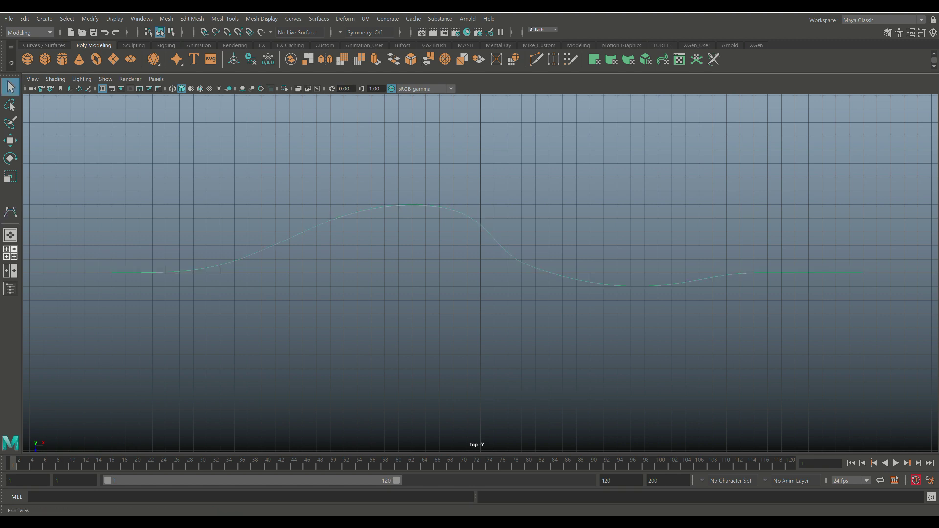
# - In the perspective view, raise the curve's control vertex at X 9 to about 4.52 in Y and deselect it
pyautogui.click(11, 253)
pyautogui.press('space')
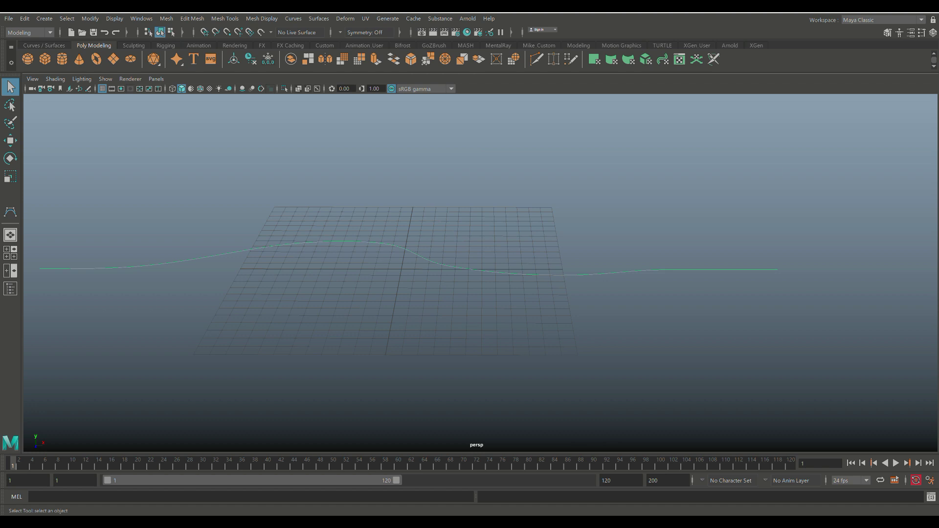
pyautogui.keyDown('alt'); pyautogui.moveTo(469, 274); pyautogui.dragTo(477, 262); pyautogui.keyUp('alt')
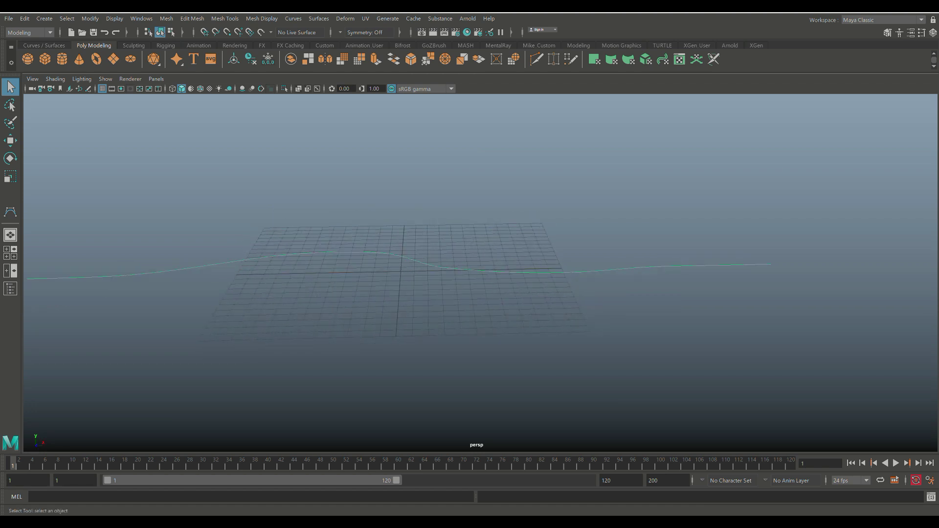
pyautogui.moveTo(458, 266); pyautogui.dragTo(405, 267, button='right')
pyautogui.press('w')
pyautogui.moveTo(524, 227); pyautogui.dragTo(525, 167)
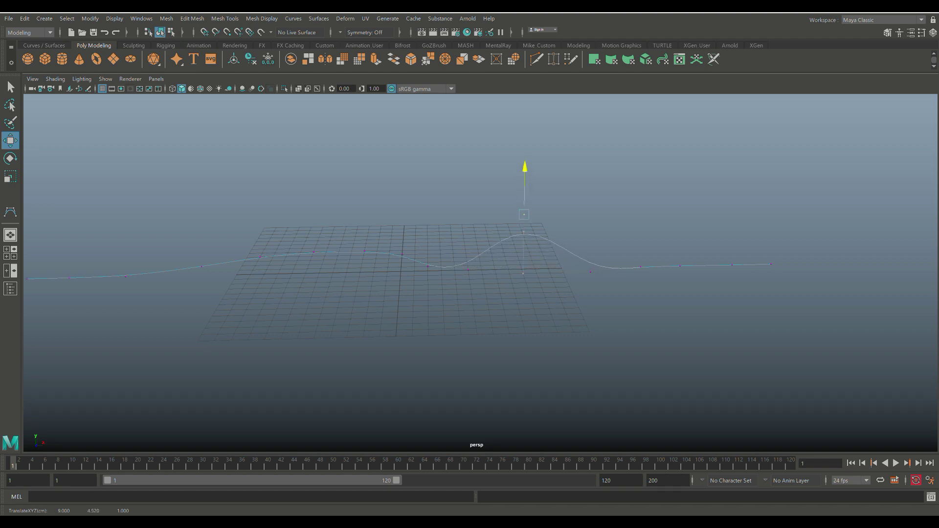
pyautogui.hotkey('alt', 'd')
# - Create a polygon pipe, rotate it onto its side and move it along X to about 9.05
pyautogui.scroll(-2, 480, 272)
pyautogui.moveTo(481, 273)
pyautogui.keyDown('alt'); pyautogui.mouseDown()
pyautogui.moveTo(553, 306)
pyautogui.moveTo(583, 298)
pyautogui.moveTo(473, 288)
pyautogui.mouseUp(); pyautogui.keyUp('alt')
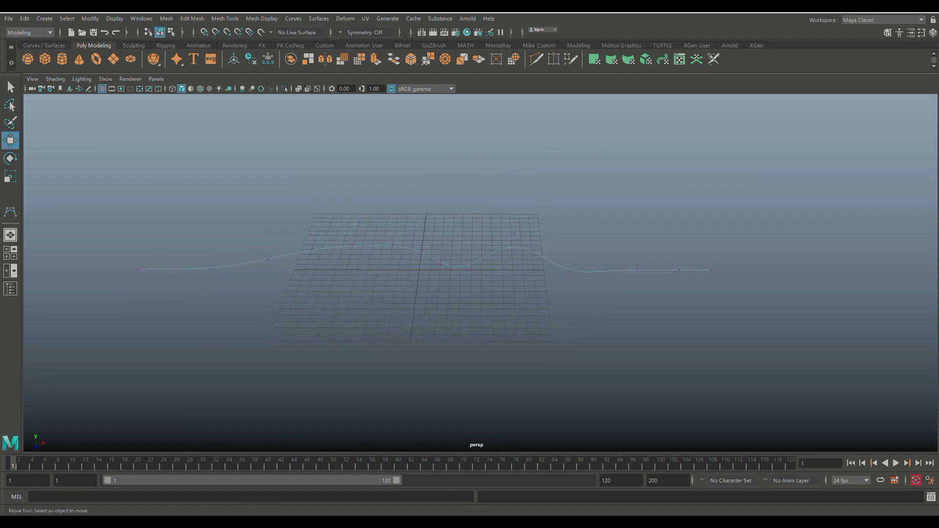
pyautogui.click(44, 19)
pyautogui.moveTo(72, 63)
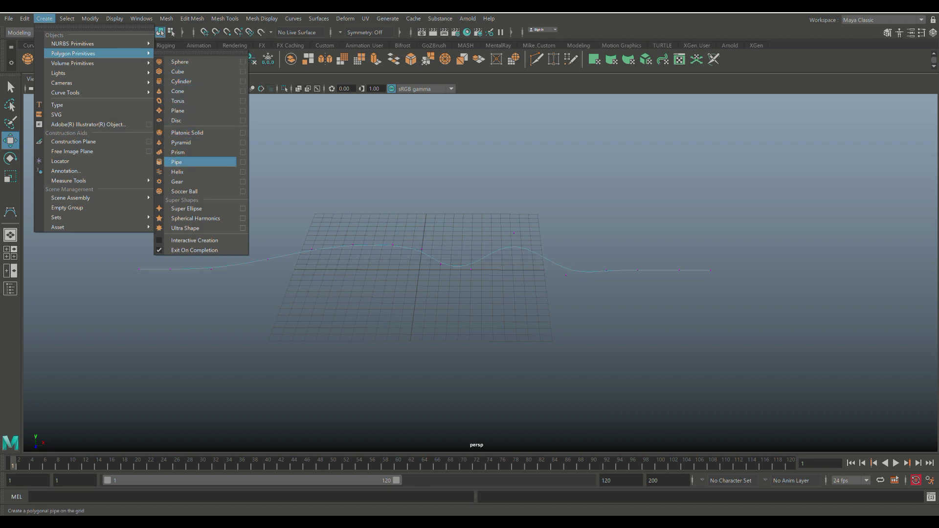
pyautogui.click(176, 162)
pyautogui.press('e')
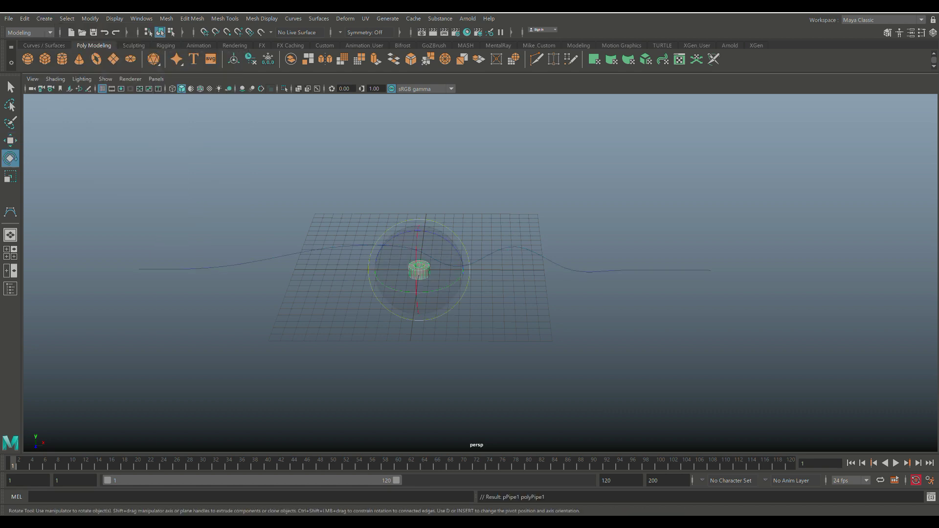
pyautogui.moveTo(422, 231); pyautogui.dragTo(566, 270)
pyautogui.press('w')
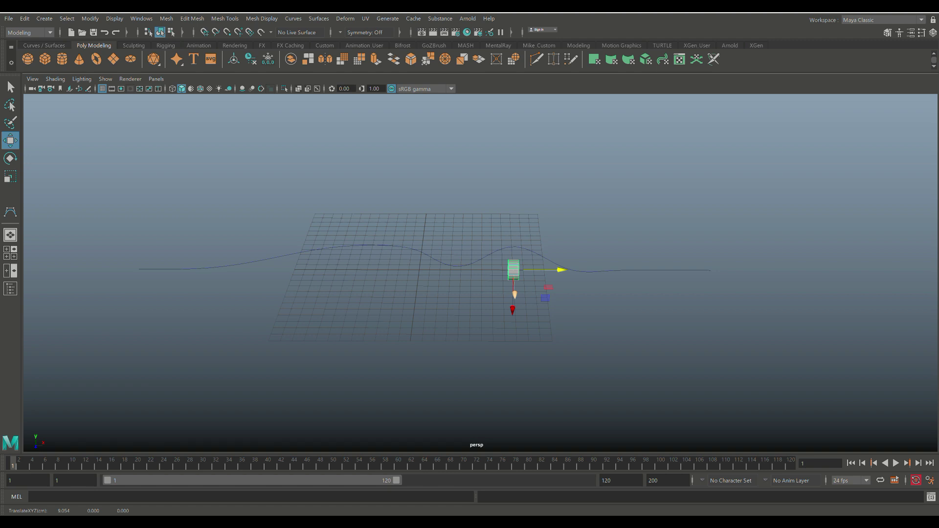
# - Position the pipe so that the raised bend of the curve passes through its opening
pyautogui.moveTo(513, 310); pyautogui.dragTo(344, 245)
pyautogui.press('f')
pyautogui.scroll(-3, 480, 273)
pyautogui.moveTo(433, 276); pyautogui.dragTo(383, 279)
pyautogui.moveTo(431, 322); pyautogui.dragTo(487, 302)
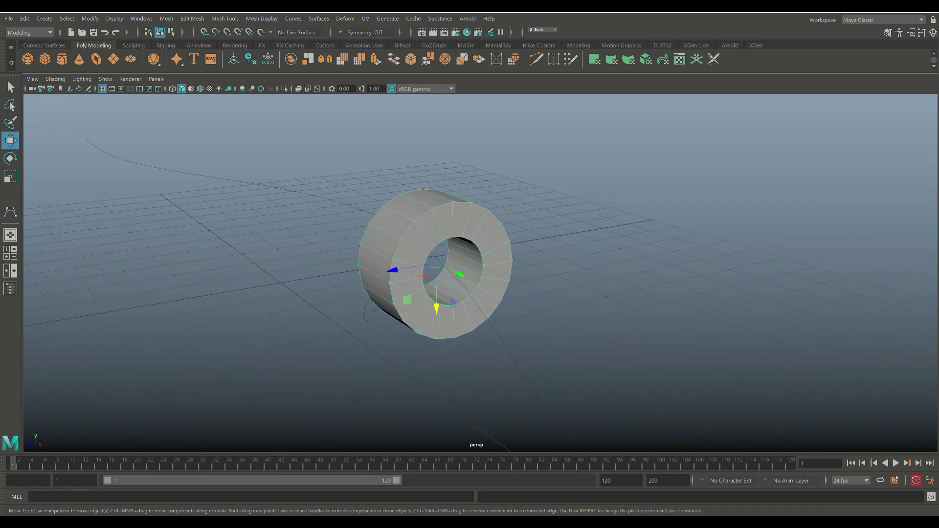
# - Set the pipe's thickness to 0.2 and deselect it
pyautogui.hotkey('ctrl', 'a')
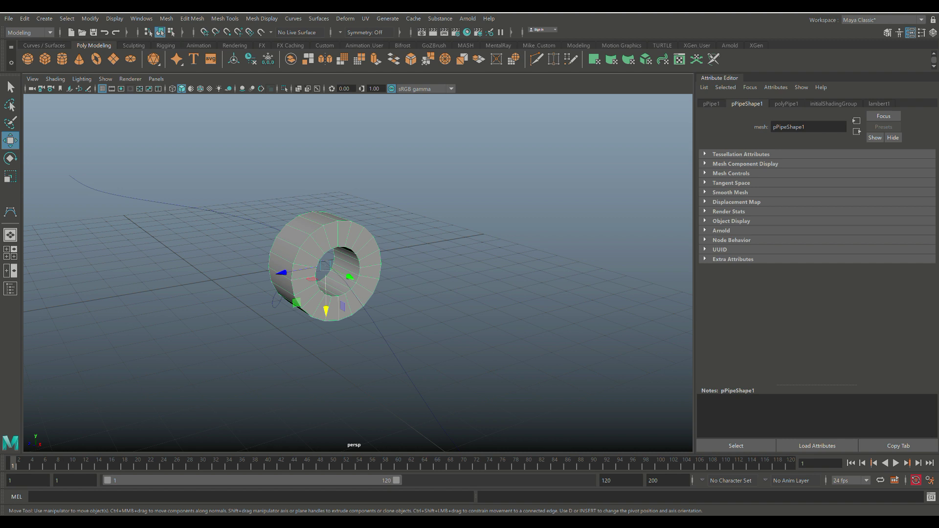
pyautogui.click(785, 103)
pyautogui.doubleClick(782, 185)
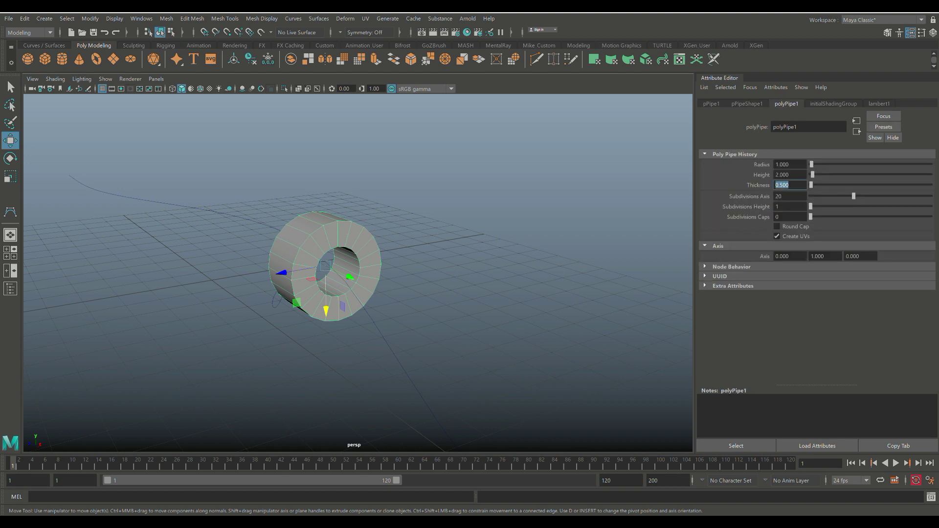
pyautogui.write('0.2')
pyautogui.press('Return')
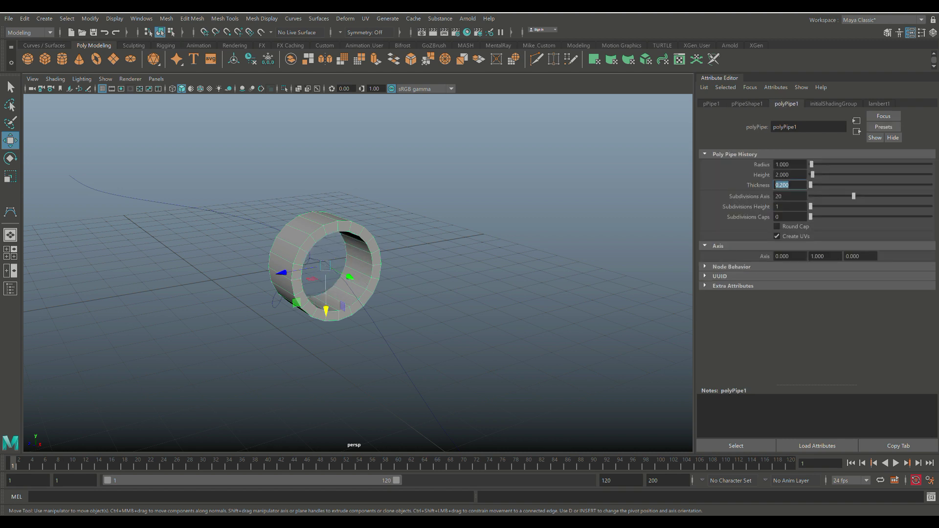
pyautogui.click(490, 196)
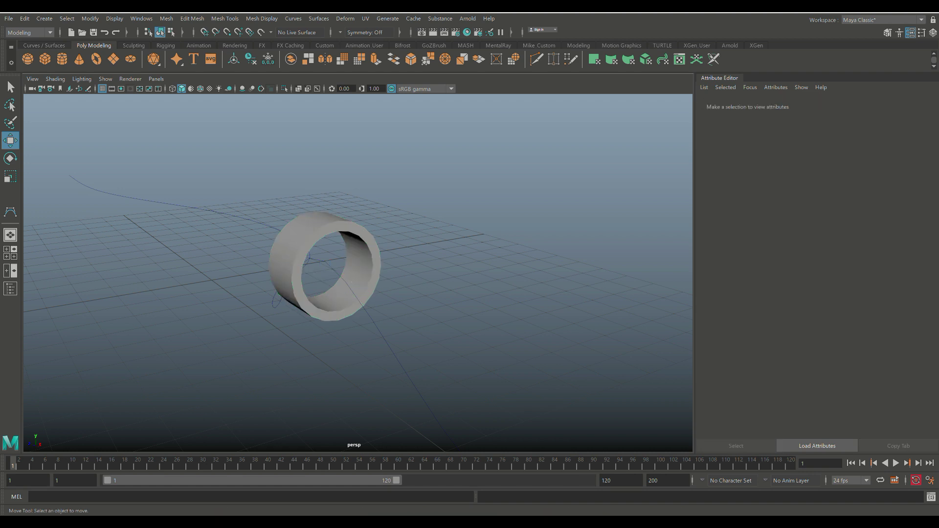
# - Create a polygon cube, move it back in Z beside the curve and scale it into a tall block about 3.8 high
pyautogui.scroll(-6, 358, 273)
pyautogui.keyDown('alt'); pyautogui.moveTo(358, 272); pyautogui.dragTo(425, 318); pyautogui.keyUp('alt')
pyautogui.keyDown('alt'); pyautogui.moveTo(354, 283); pyautogui.dragTo(519, 290, button='middle'); pyautogui.keyUp('alt')
pyautogui.keyDown('alt'); pyautogui.moveTo(518, 290); pyautogui.dragTo(553, 306); pyautogui.keyUp('alt')
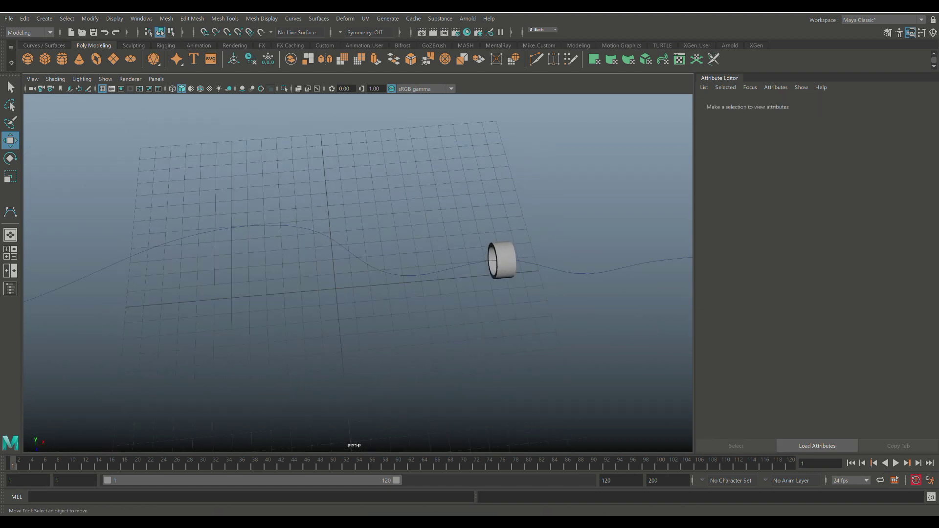
pyautogui.click(44, 59)
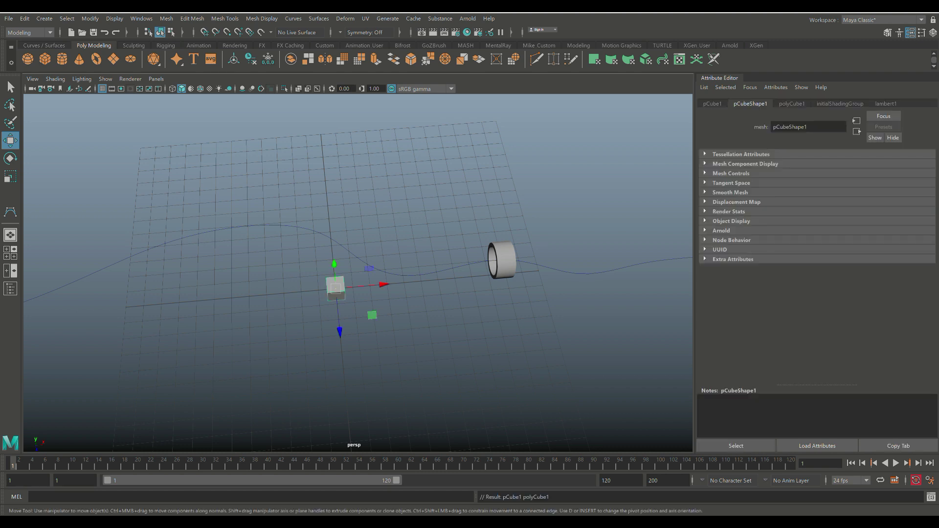
pyautogui.moveTo(340, 333); pyautogui.dragTo(337, 307)
pyautogui.press('r')
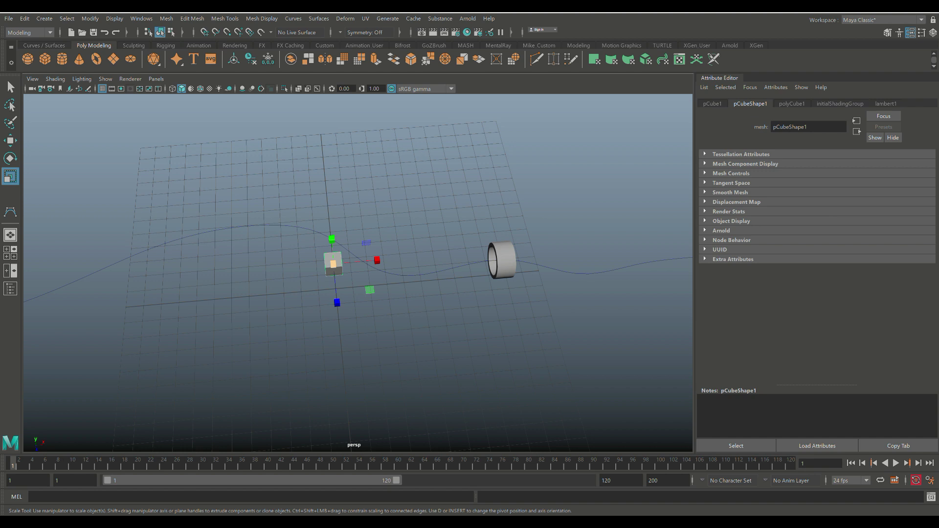
pyautogui.moveTo(333, 264); pyautogui.dragTo(329, 184)
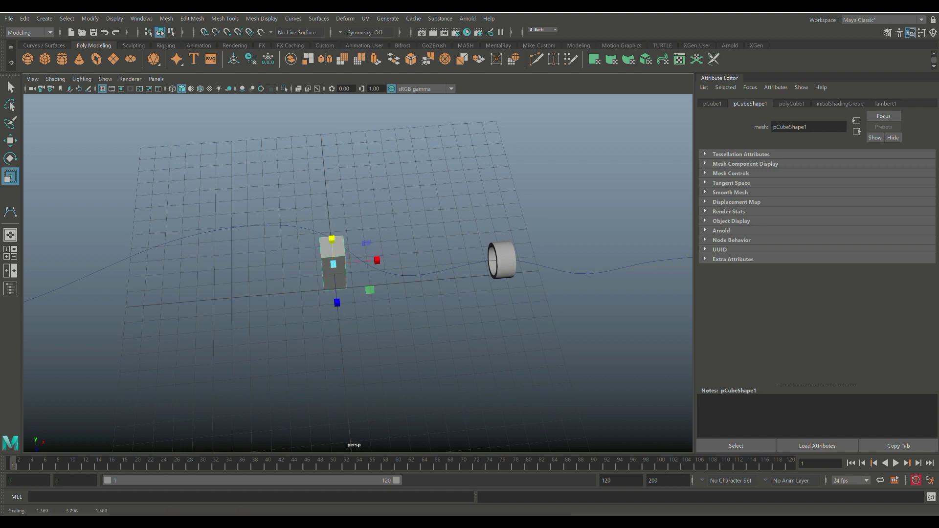
# - Duplicate the tall block, move the copy behind the curve and stretch it along X into a long wall
pyautogui.hotkey('ctrl', 'd')
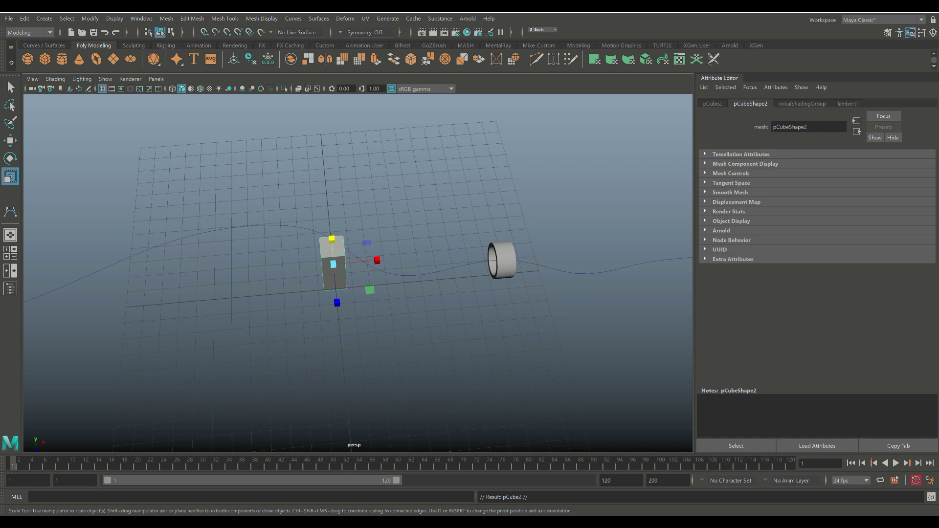
pyautogui.press('w')
pyautogui.moveTo(338, 307); pyautogui.dragTo(460, 240)
pyautogui.keyDown('alt'); pyautogui.moveTo(331, 264); pyautogui.dragTo(435, 173, button='middle'); pyautogui.keyUp('alt')
pyautogui.keyDown('alt'); pyautogui.moveTo(434, 172); pyautogui.dragTo(364, 189); pyautogui.keyUp('alt')
pyautogui.moveTo(421, 175); pyautogui.dragTo(493, 128)
pyautogui.press('r')
pyautogui.press('w')
pyautogui.moveTo(358, 269); pyautogui.dragTo(329, 262)
# - Duplicate the tall block again and move the copy along negative X to near the start of the curve
pyautogui.scroll(-5, 349, 260)
pyautogui.scroll(-2, 348, 259)
pyautogui.keyDown('alt'); pyautogui.moveTo(330, 262); pyautogui.dragTo(422, 242, button='middle'); pyautogui.keyUp('alt')
pyautogui.scroll(-3, 421, 241)
pyautogui.moveTo(422, 242)
pyautogui.keyDown('alt'); pyautogui.mouseDown()
pyautogui.moveTo(412, 217)
pyautogui.moveTo(416, 232)
pyautogui.mouseUp(); pyautogui.keyUp('alt')
pyautogui.scroll(3, 358, 273)
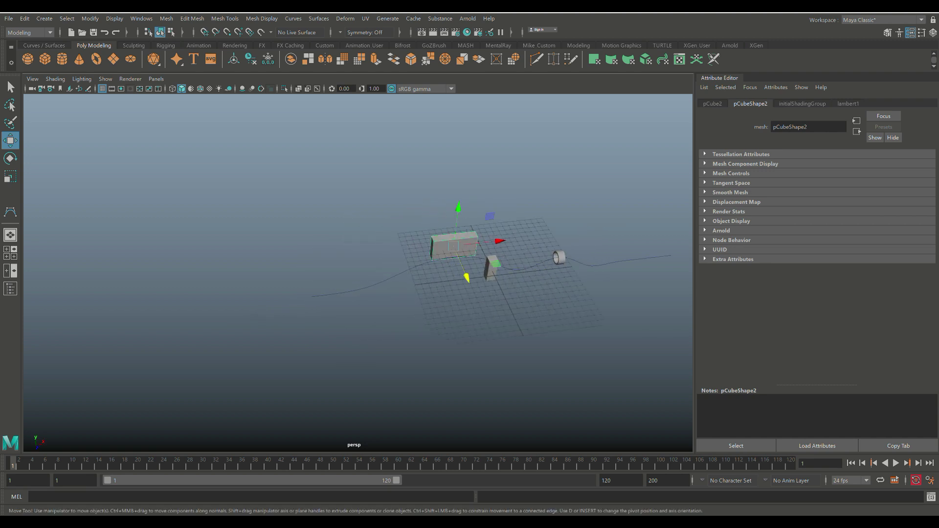
pyautogui.click(492, 272)
pyautogui.hotkey('ctrl', 'd')
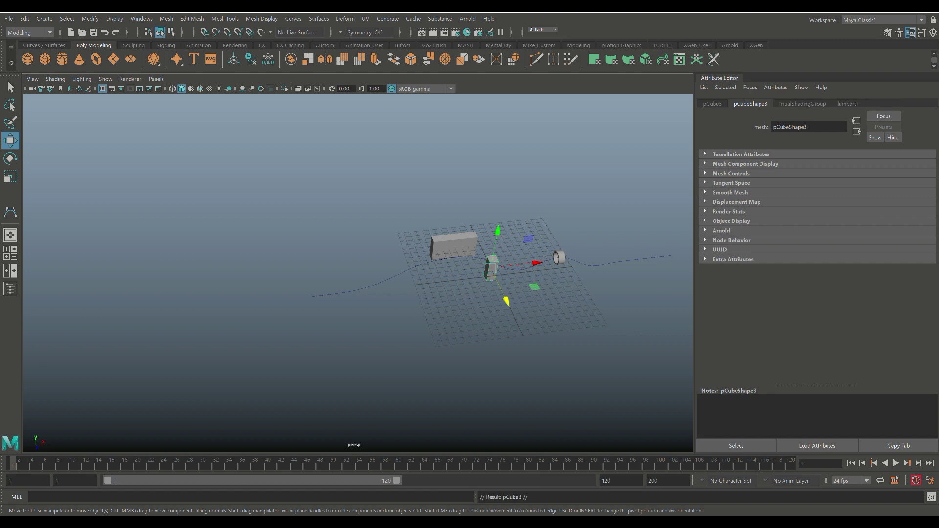
pyautogui.moveTo(535, 263); pyautogui.dragTo(434, 275)
# - Rotate the new block to lie flat, lengthen it across the curve and raise it above the curve
pyautogui.press('e')
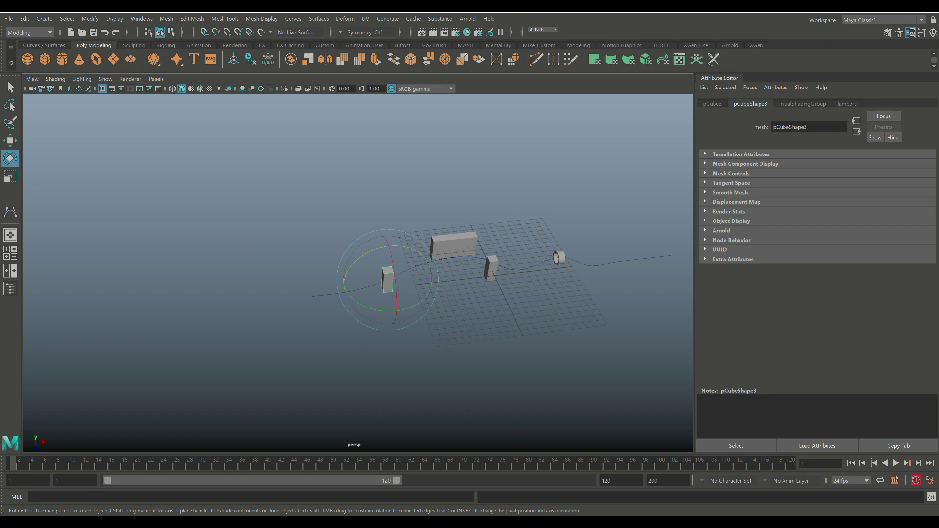
pyautogui.moveTo(397, 303); pyautogui.dragTo(511, 286)
pyautogui.press('r')
pyautogui.moveTo(347, 248); pyautogui.dragTo(319, 248)
pyautogui.press('w')
pyautogui.moveTo(391, 200); pyautogui.dragTo(392, 177)
# - Create a polygon plane and scale it up uniformly into a large ground surface under the whole scene
pyautogui.keyDown('alt'); pyautogui.moveTo(415, 235); pyautogui.dragTo(254, 186); pyautogui.keyUp('alt')
pyautogui.keyDown('alt'); pyautogui.moveTo(372, 225); pyautogui.dragTo(259, 220, button='middle'); pyautogui.keyUp('alt')
pyautogui.keyDown('alt'); pyautogui.moveTo(313, 205); pyautogui.dragTo(402, 265); pyautogui.keyUp('alt')
pyautogui.keyDown('alt'); pyautogui.moveTo(401, 265); pyautogui.dragTo(326, 249, button='middle'); pyautogui.keyUp('alt')
pyautogui.keyDown('alt'); pyautogui.moveTo(381, 244); pyautogui.dragTo(357, 245, button='right'); pyautogui.keyUp('alt')
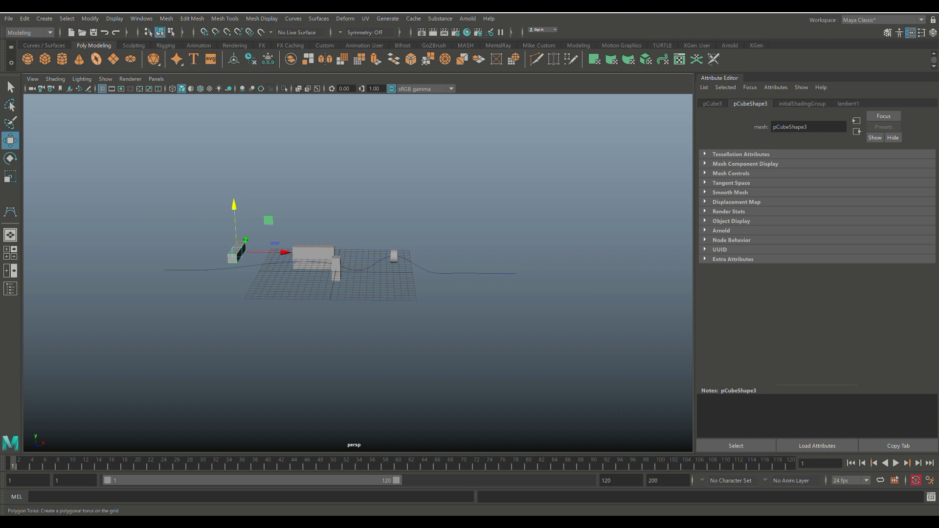
pyautogui.click(113, 59)
pyautogui.press('r')
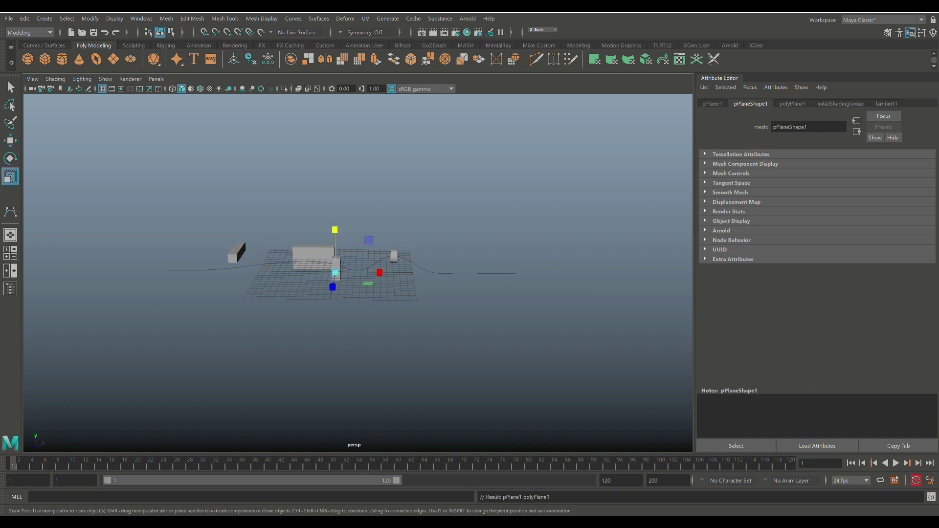
pyautogui.moveTo(336, 272); pyautogui.dragTo(658, 272)
# - Lower the ground plane slightly in Y so that it sits beneath the curve and blocks
pyautogui.scroll(-4, 357, 272)
pyautogui.scroll(7, 358, 272)
pyautogui.scroll(2, 358, 272)
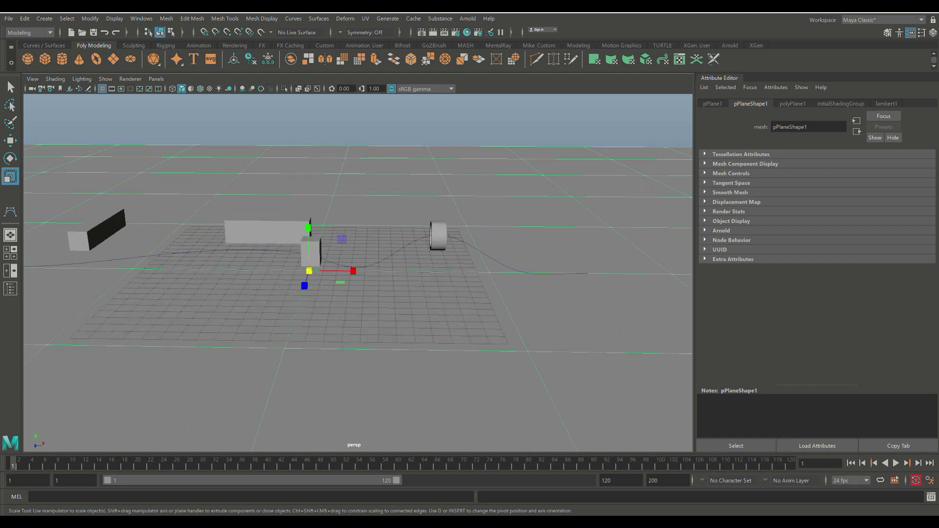
pyautogui.keyDown('alt'); pyautogui.moveTo(358, 272); pyautogui.dragTo(306, 275, button='middle'); pyautogui.keyUp('alt')
pyautogui.keyDown('alt'); pyautogui.moveTo(305, 275); pyautogui.dragTo(299, 293); pyautogui.keyUp('alt')
pyautogui.press('w')
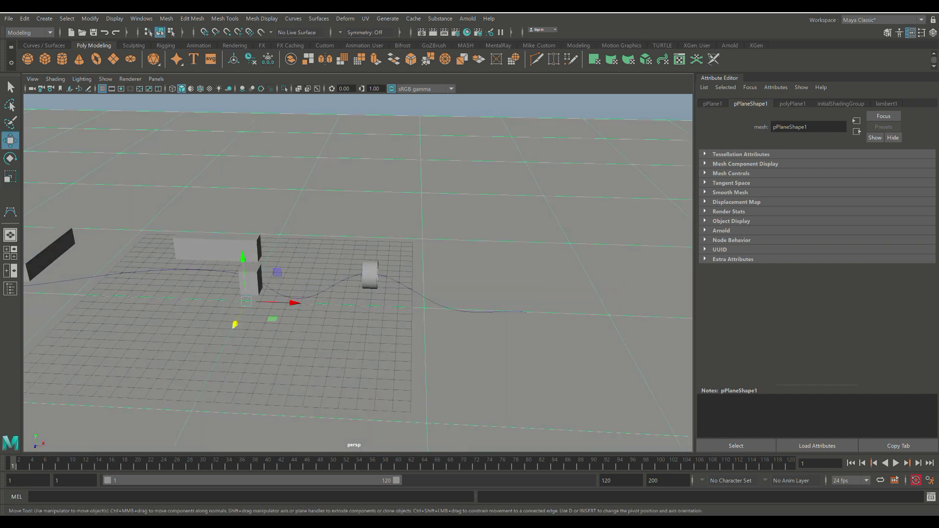
pyautogui.moveTo(243, 257); pyautogui.dragTo(243, 263)
# - Hide the ground plane
pyautogui.scroll(-3, 358, 273)
pyautogui.keyDown('alt'); pyautogui.moveTo(358, 273); pyautogui.dragTo(336, 223, button='middle'); pyautogui.keyUp('alt')
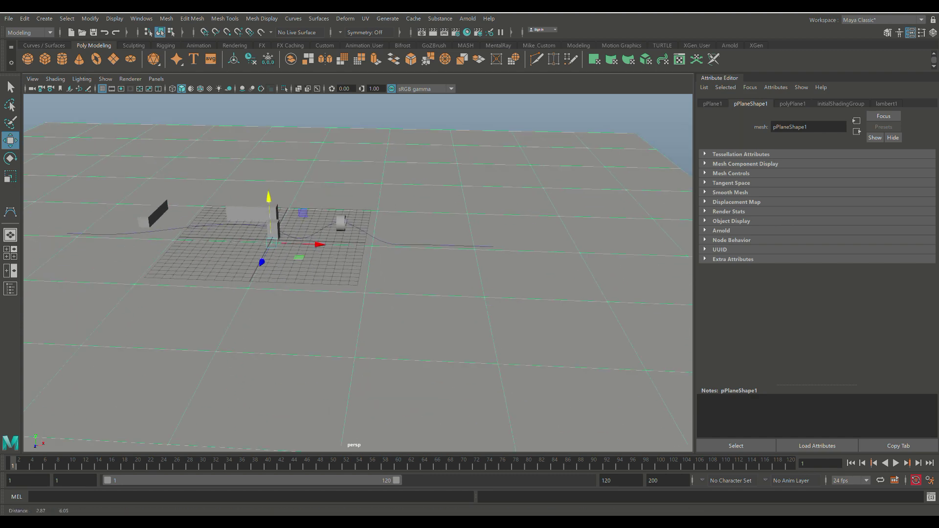
pyautogui.scroll(-2, 358, 273)
pyautogui.keyDown('alt'); pyautogui.moveTo(359, 273); pyautogui.dragTo(338, 284); pyautogui.keyUp('alt')
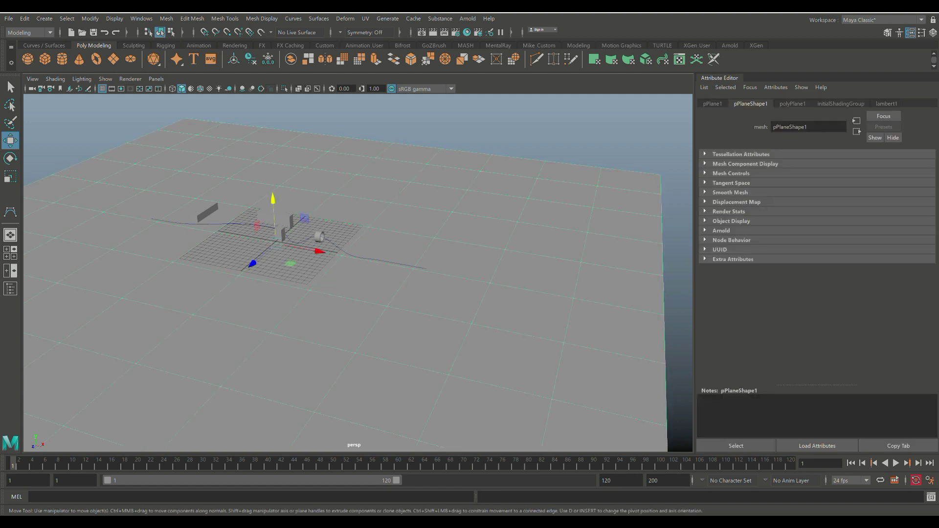
pyautogui.press('h')
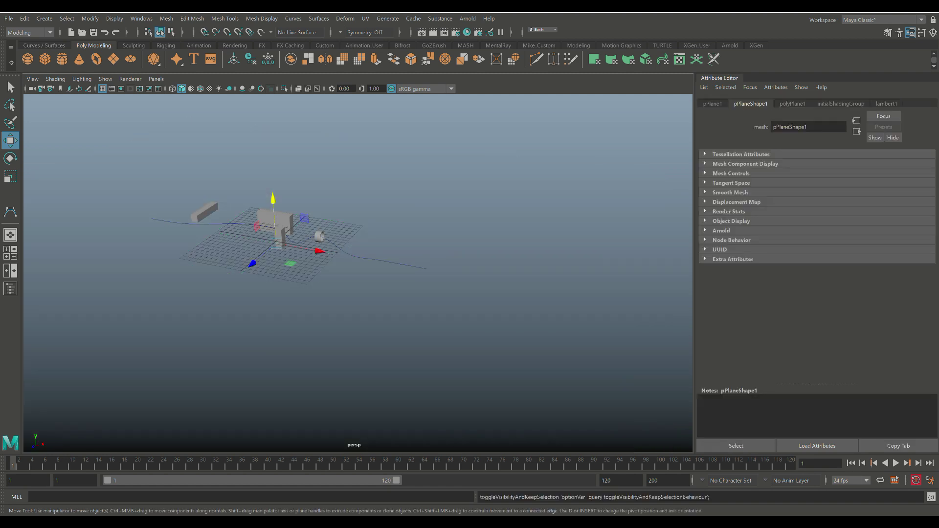
# - Create a polygon sphere and move it along X to just beyond the end of the path curve
pyautogui.click(27, 59)
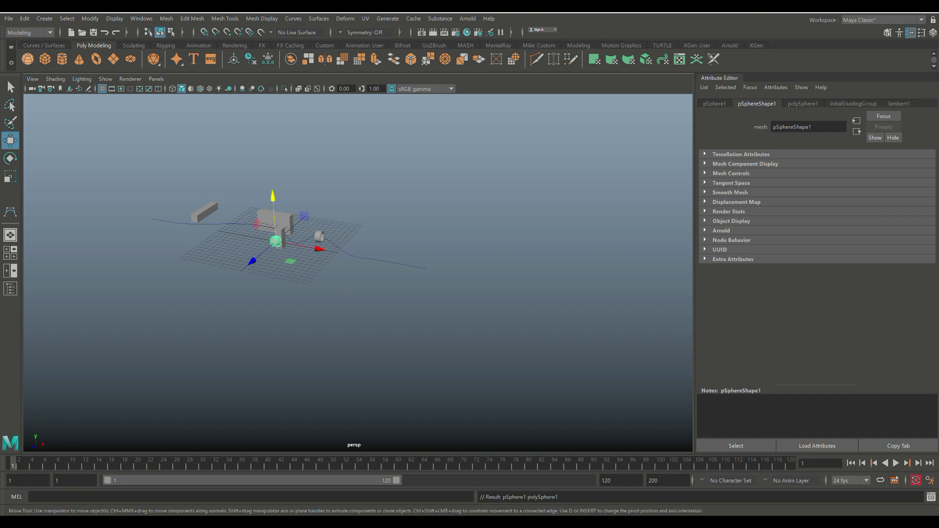
pyautogui.moveTo(319, 249); pyautogui.dragTo(481, 278)
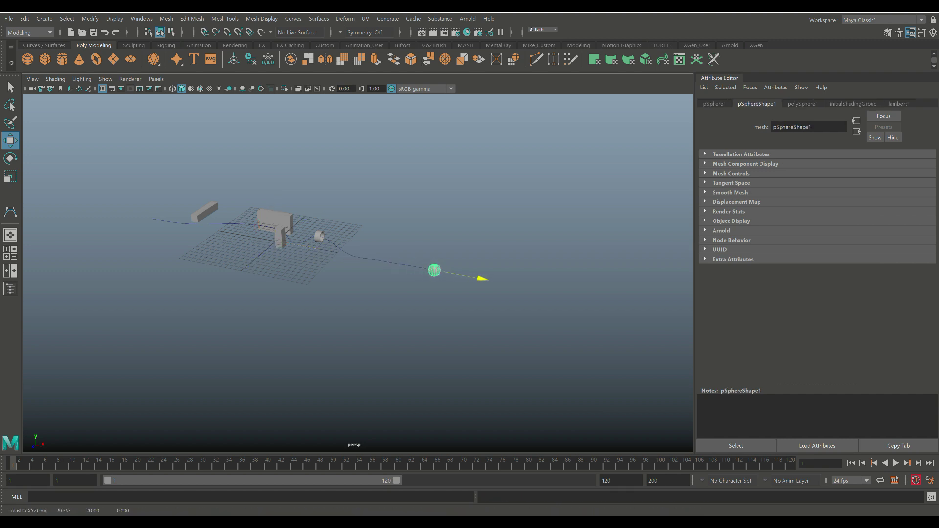
pyautogui.keyDown('alt'); pyautogui.moveTo(359, 272); pyautogui.dragTo(455, 272, button='right'); pyautogui.keyUp('alt')
# - Scale the sphere down uniformly to about 0.43 and move it back along X to about 28.5, onto the curve's end
pyautogui.press('r')
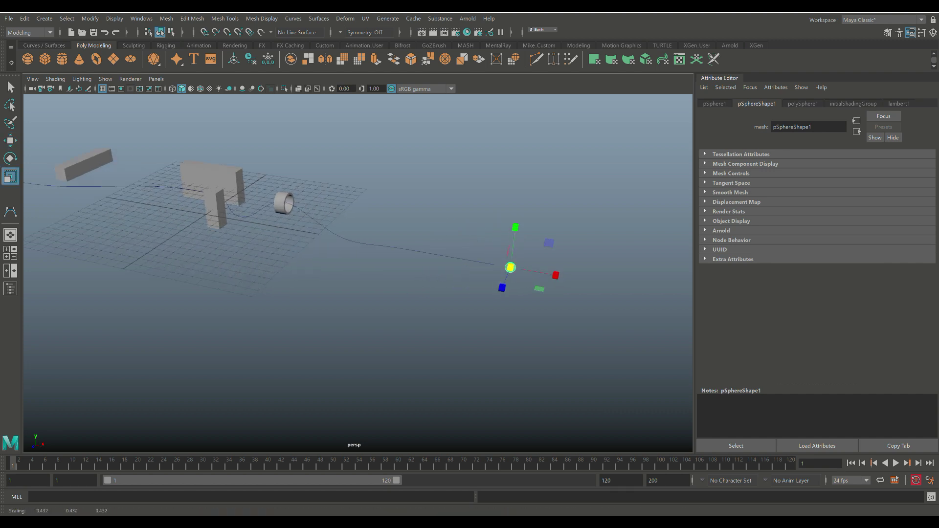
pyautogui.press('w')
pyautogui.moveTo(560, 276); pyautogui.dragTo(550, 274)
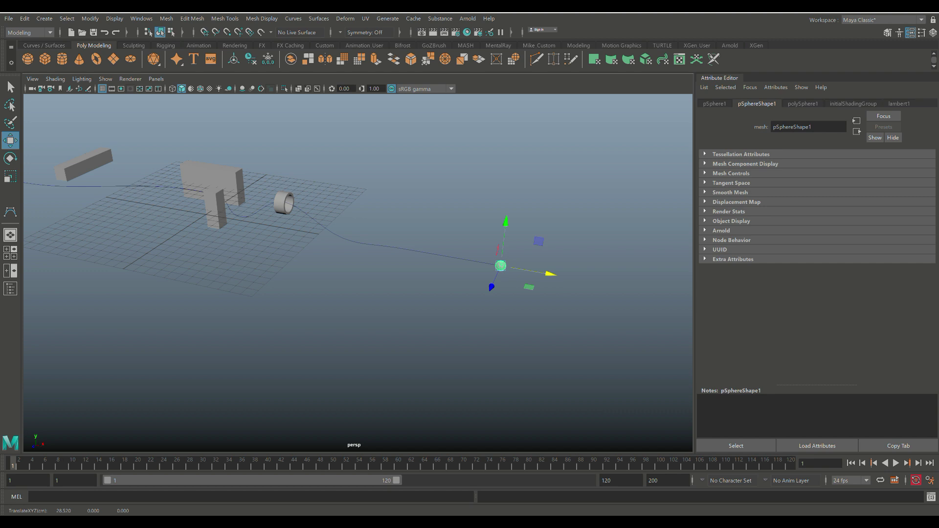
pyautogui.scroll(5, 359, 272)
pyautogui.scroll(-6, 358, 273)
pyautogui.moveTo(358, 273)
pyautogui.keyDown('alt'); pyautogui.mouseDown()
pyautogui.moveTo(413, 253)
pyautogui.moveTo(353, 267)
pyautogui.moveTo(359, 280)
pyautogui.mouseUp(); pyautogui.keyUp('alt')
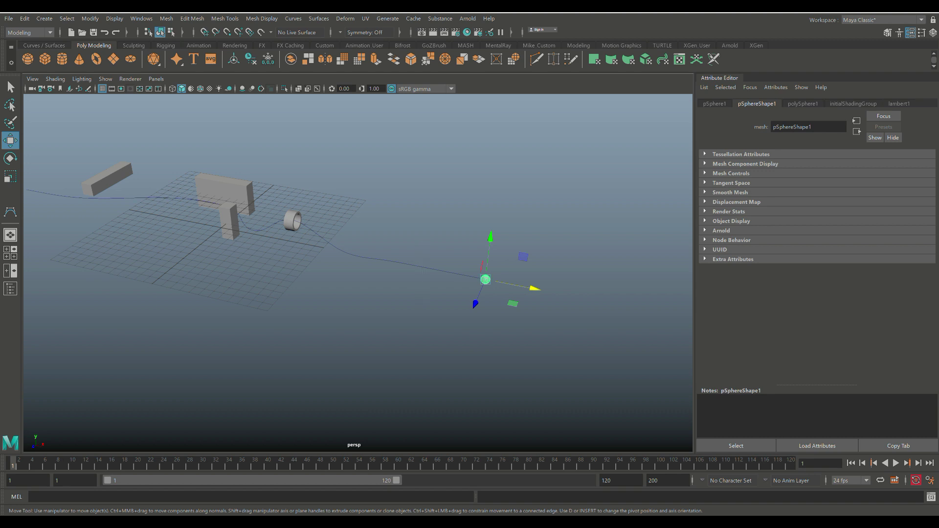
# - Add the curve to the sphere selection and attach the sphere to it as a motion path using the Animation menu set
pyautogui.click(421, 268)
pyautogui.click(29, 32)
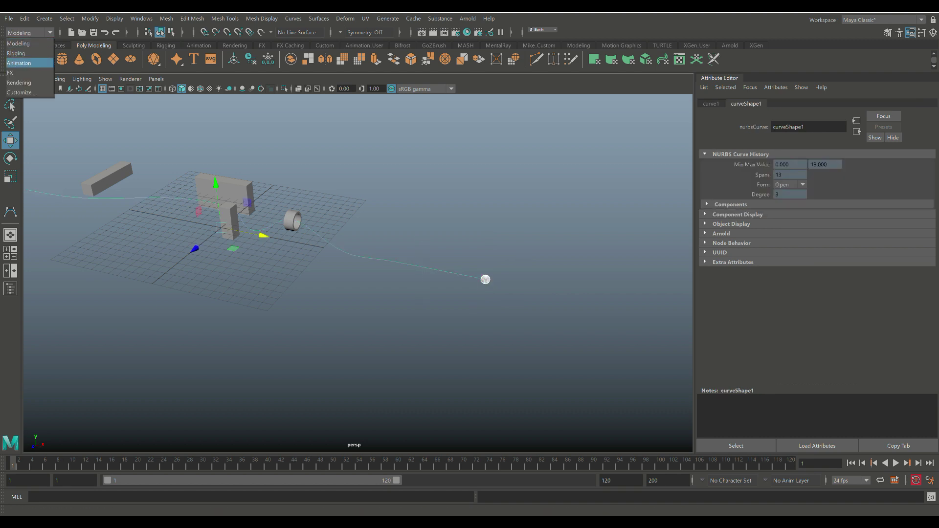
pyautogui.click(19, 63)
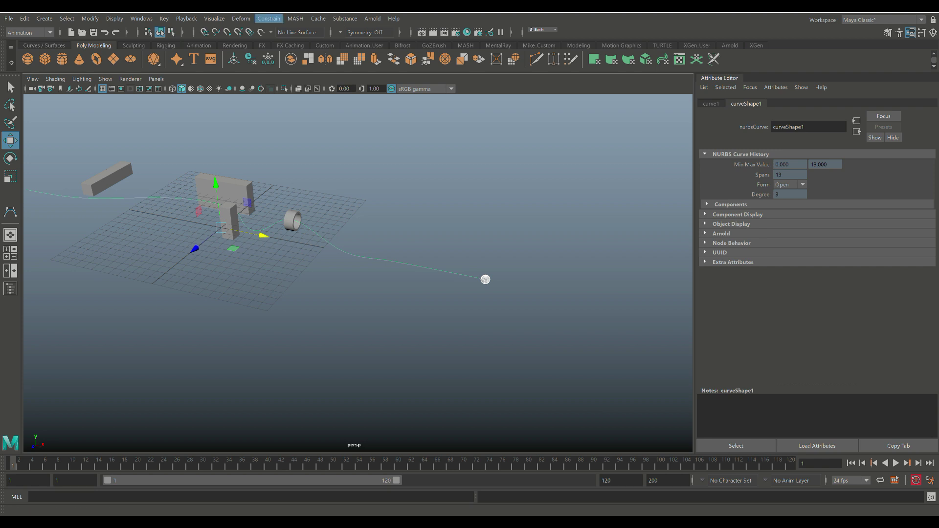
pyautogui.click(269, 18)
pyautogui.moveTo(293, 105)
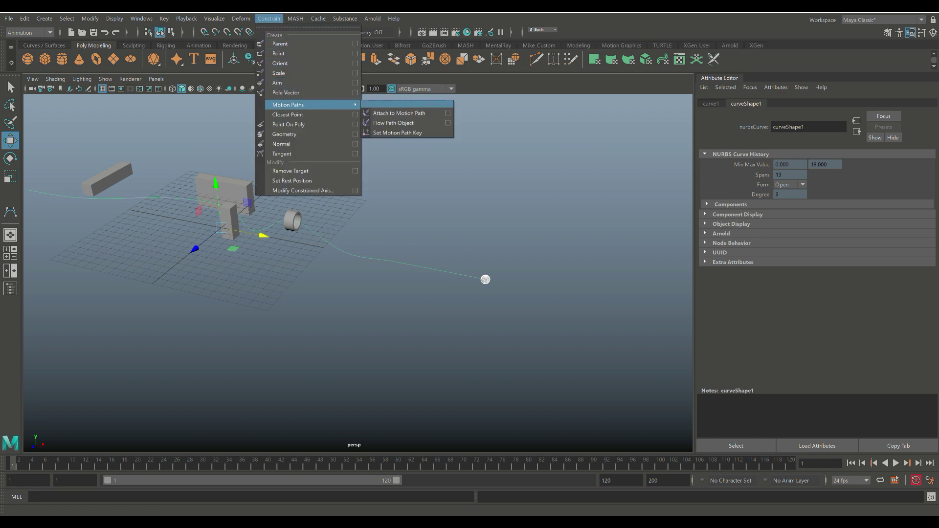
pyautogui.click(399, 113)
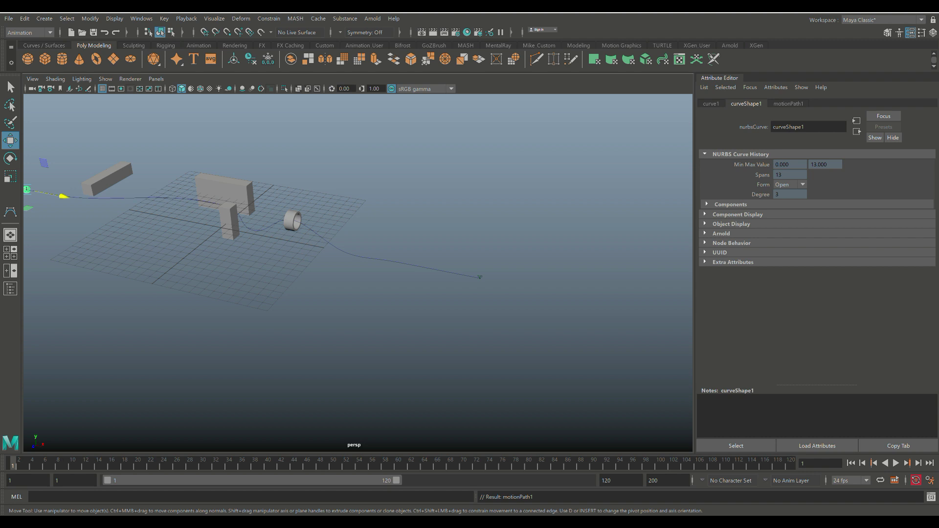
# - Play back the sphere's motion along the whole curve, stop it and return to the first frame
pyautogui.scroll(-3, 357, 272)
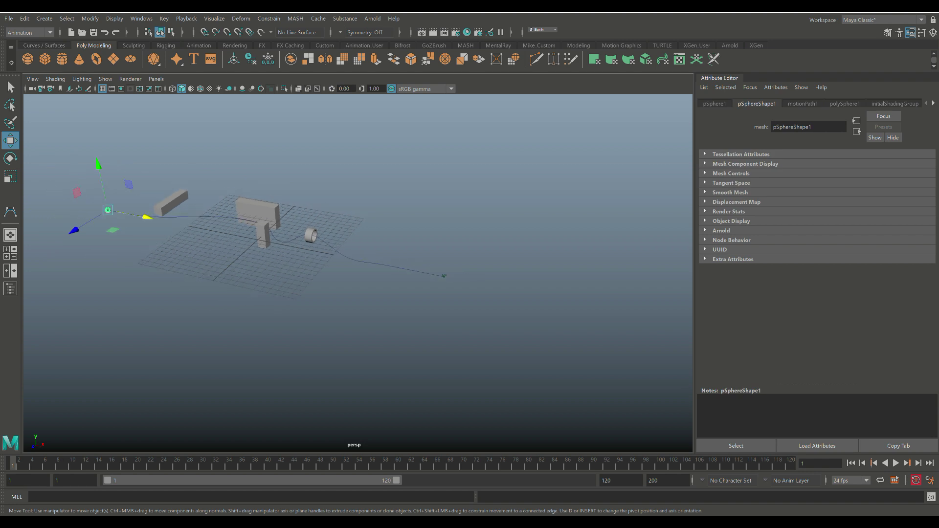
pyautogui.keyDown('alt'); pyautogui.moveTo(441, 245); pyautogui.dragTo(209, 276); pyautogui.keyUp('alt')
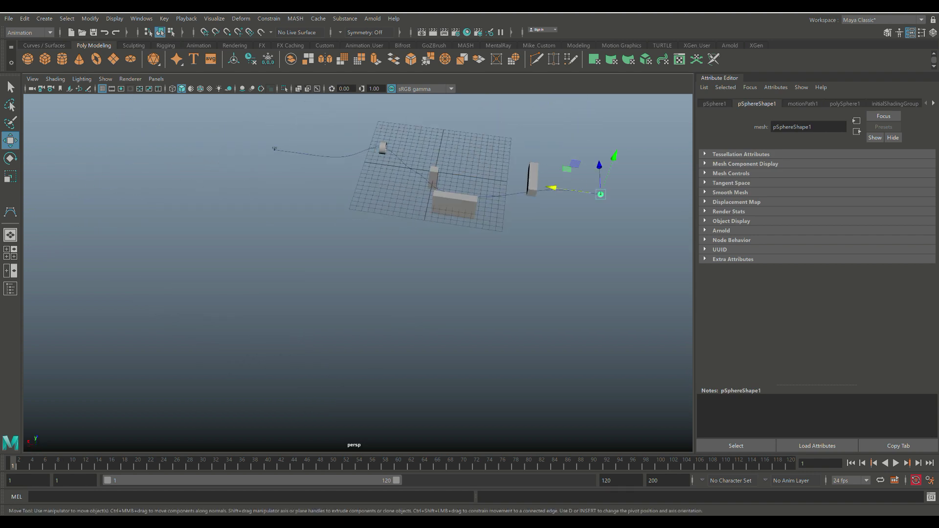
pyautogui.keyDown('alt'); pyautogui.moveTo(357, 273); pyautogui.dragTo(244, 294, button='middle'); pyautogui.keyUp('alt')
pyautogui.scroll(4, 358, 273)
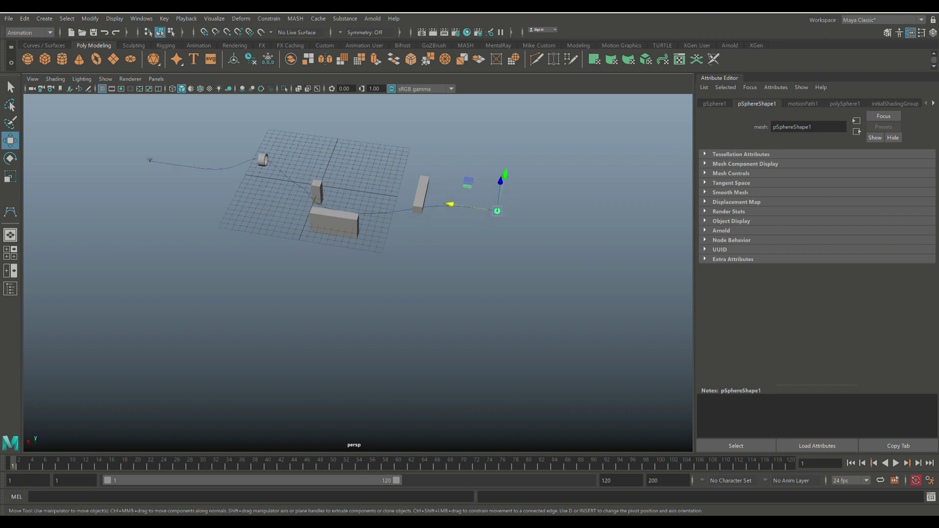
pyautogui.keyDown('alt'); pyautogui.moveTo(358, 273); pyautogui.dragTo(315, 344, button='middle'); pyautogui.keyUp('alt')
pyautogui.keyDown('alt'); pyautogui.moveTo(358, 272); pyautogui.dragTo(306, 244); pyautogui.keyUp('alt')
pyautogui.keyDown('alt'); pyautogui.moveTo(358, 273); pyautogui.dragTo(443, 284, button='middle'); pyautogui.keyUp('alt')
pyautogui.scroll(-2, 358, 273)
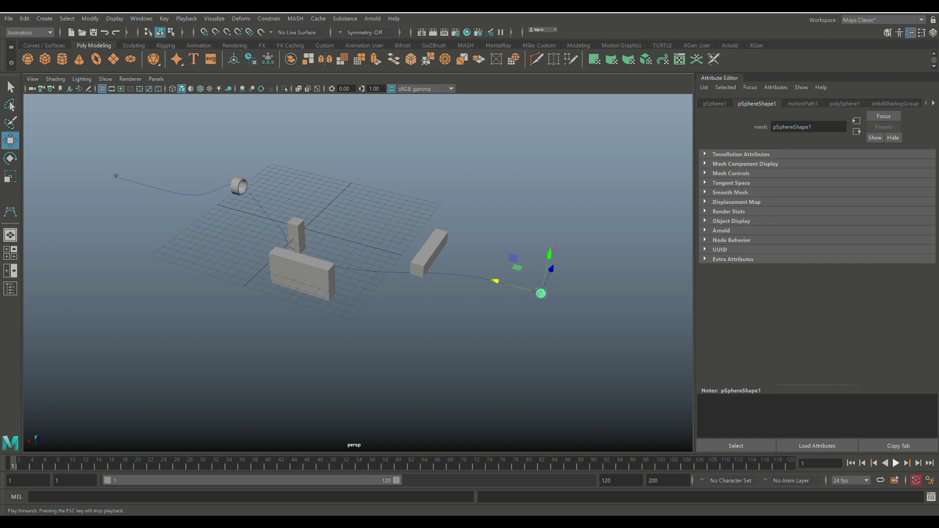
pyautogui.click(896, 463)
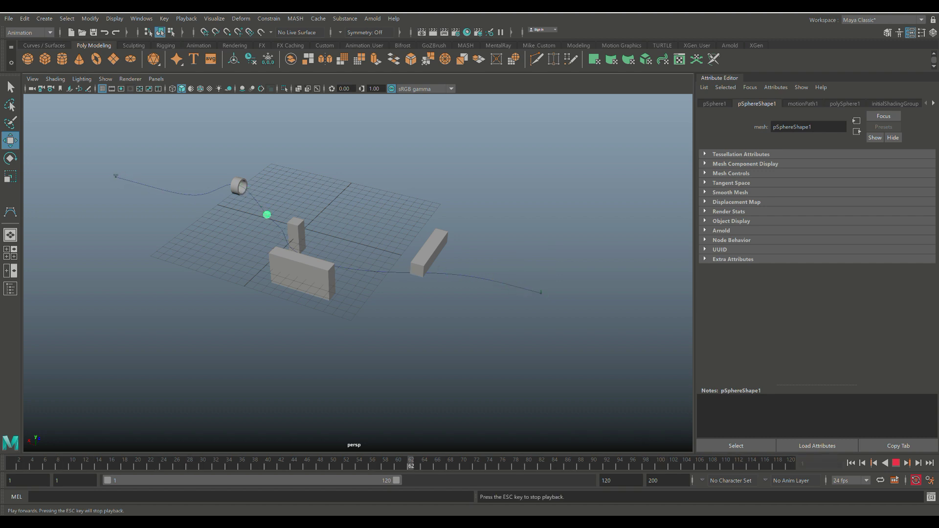
pyautogui.press('Escape')
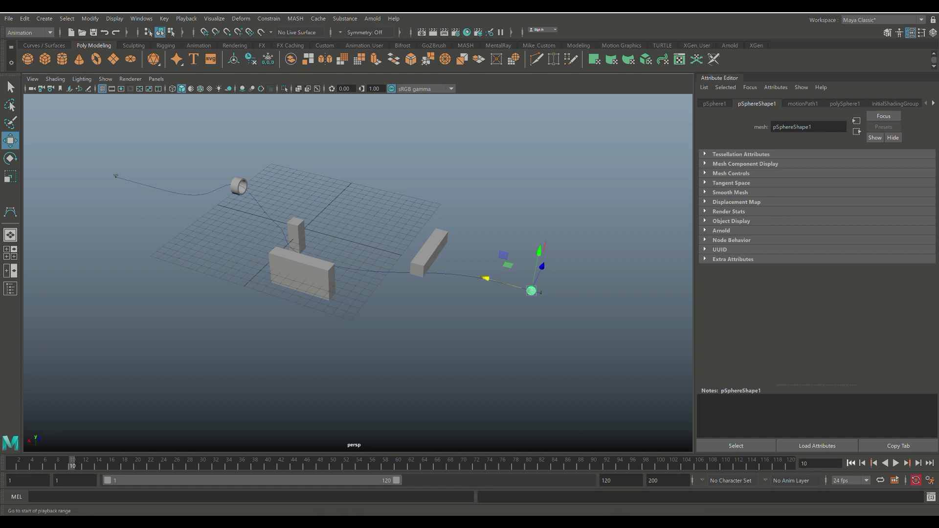
pyautogui.click(852, 463)
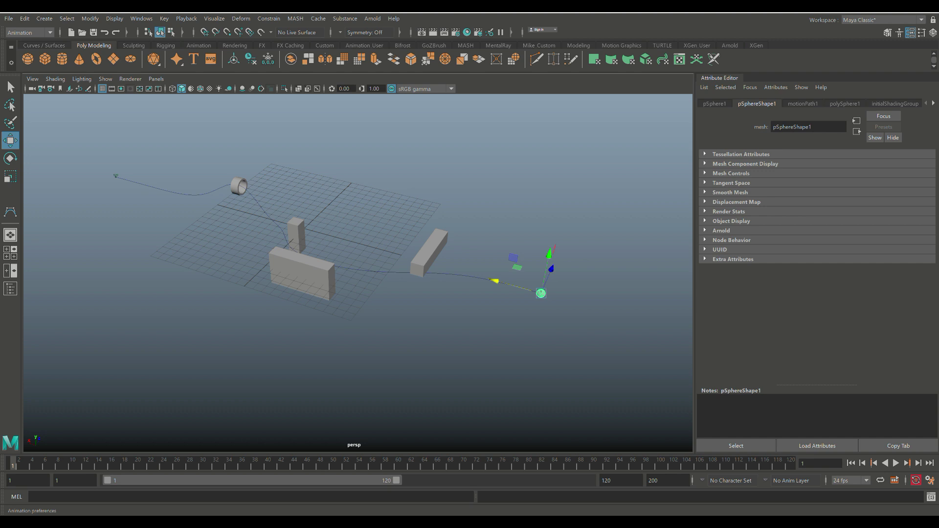
# - Set the playback speed to 24 fps x 1 in the time slider preferences, save it and play the animation
pyautogui.click(930, 481)
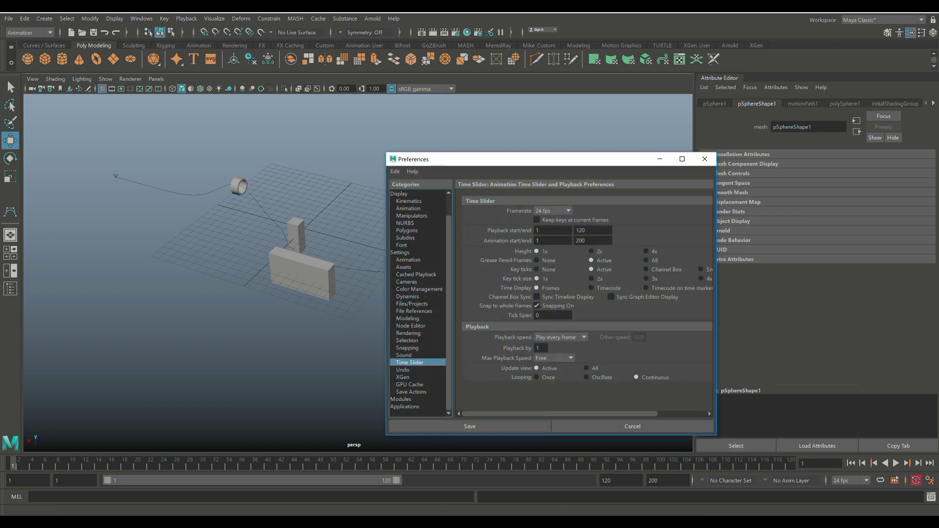
pyautogui.click(560, 337)
pyautogui.click(553, 358)
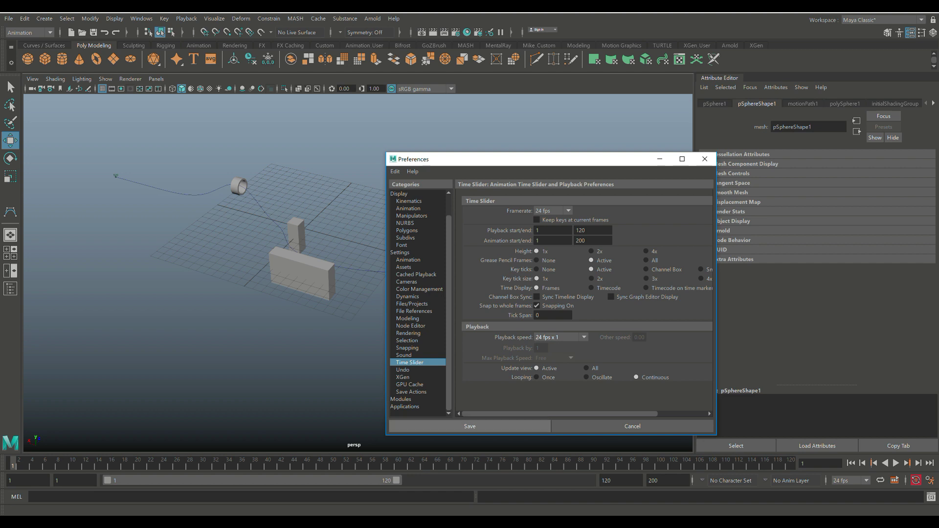
pyautogui.click(470, 426)
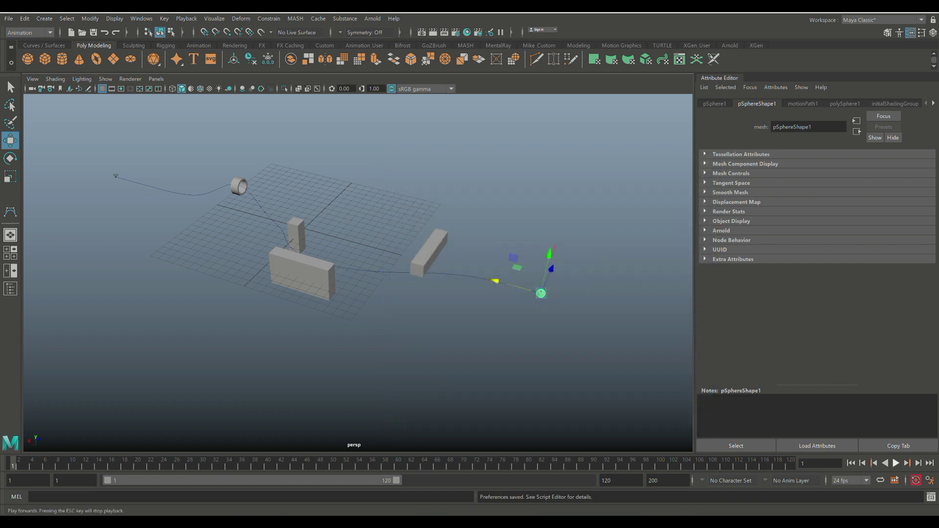
pyautogui.click(896, 464)
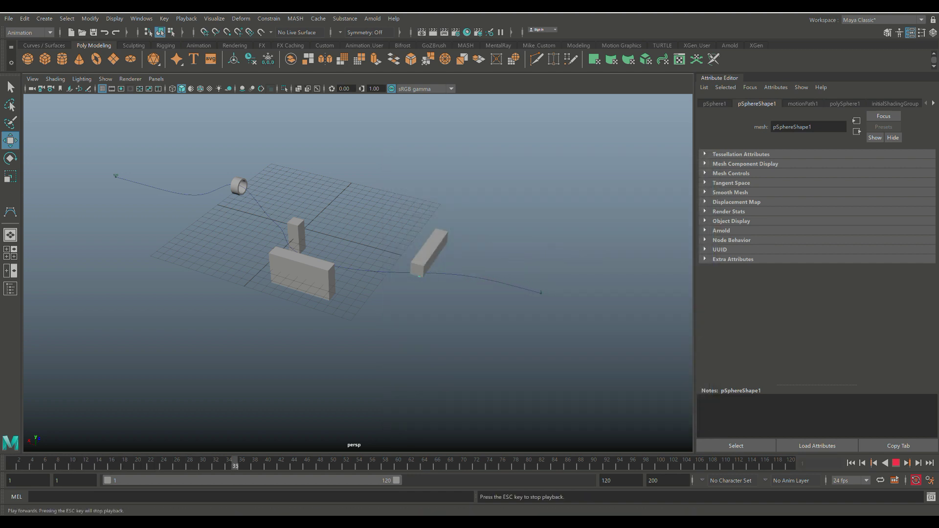
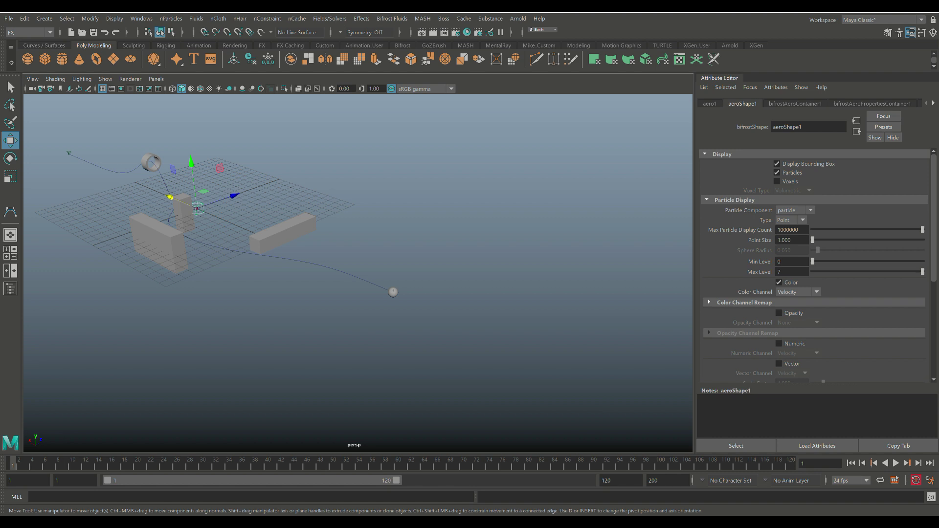
# - Play the first part of the animation with the Bifrost Aero object in the scene, stop it and return to the first frame
pyautogui.keyDown('alt'); pyautogui.moveTo(197, 209); pyautogui.dragTo(243, 206, button='middle'); pyautogui.keyUp('alt')
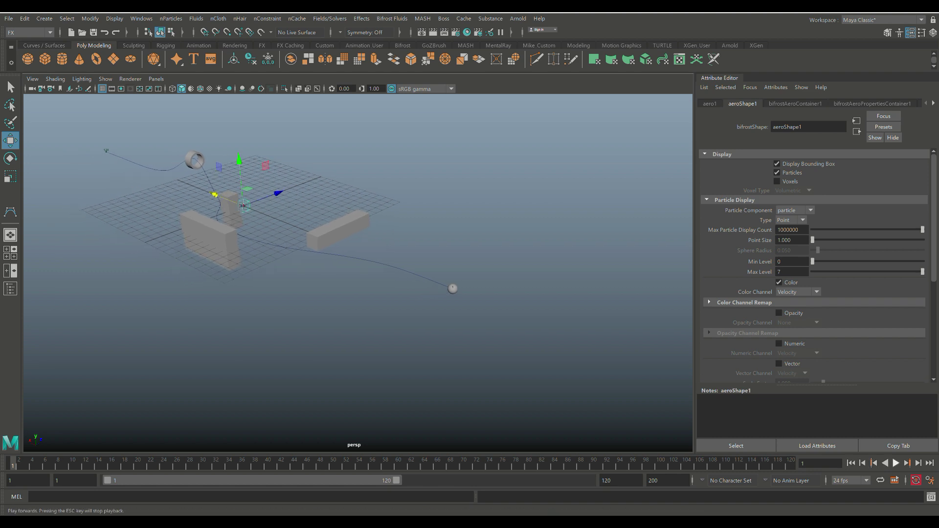
pyautogui.click(896, 464)
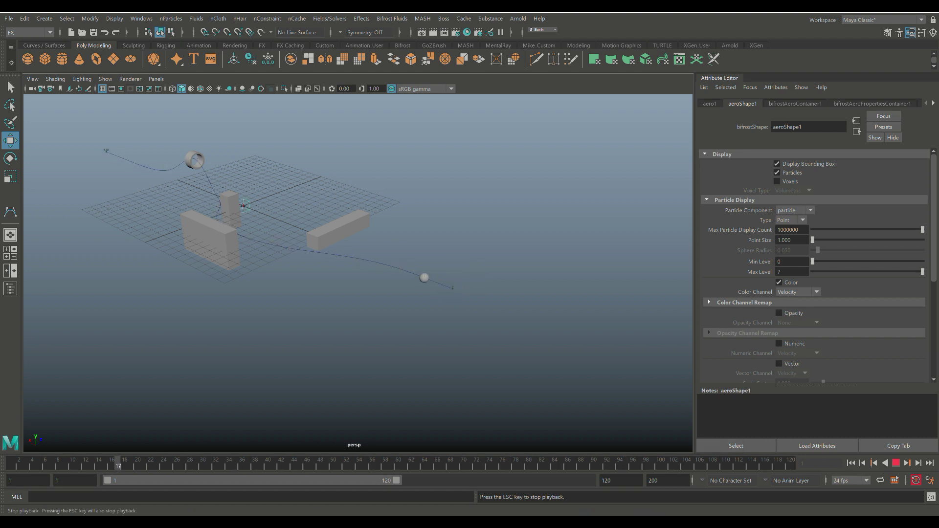
pyautogui.click(897, 464)
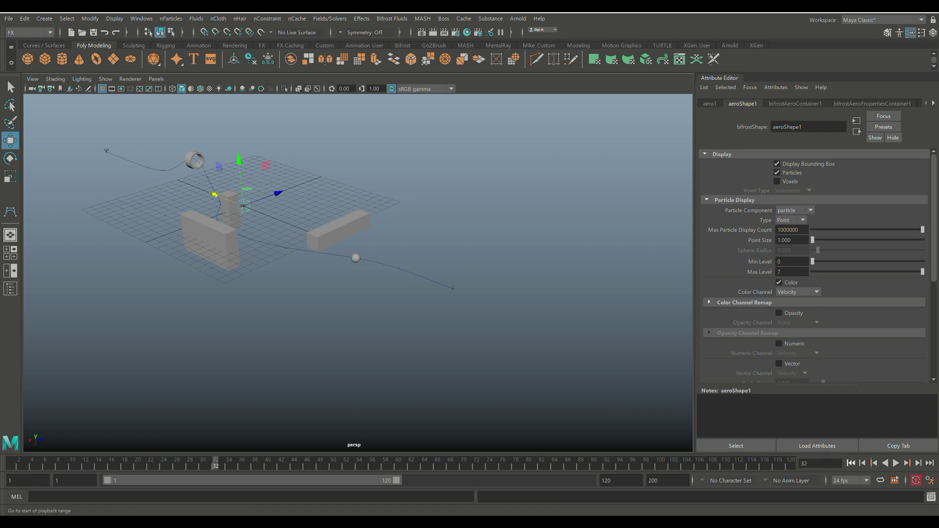
pyautogui.click(851, 463)
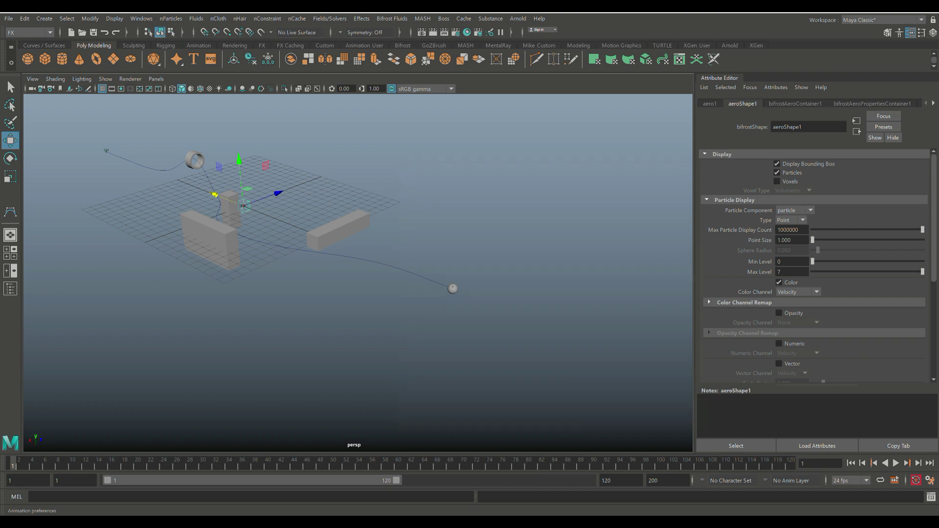
# - Set the playback speed to Play every frame in the time slider preferences and save the change
pyautogui.click(930, 480)
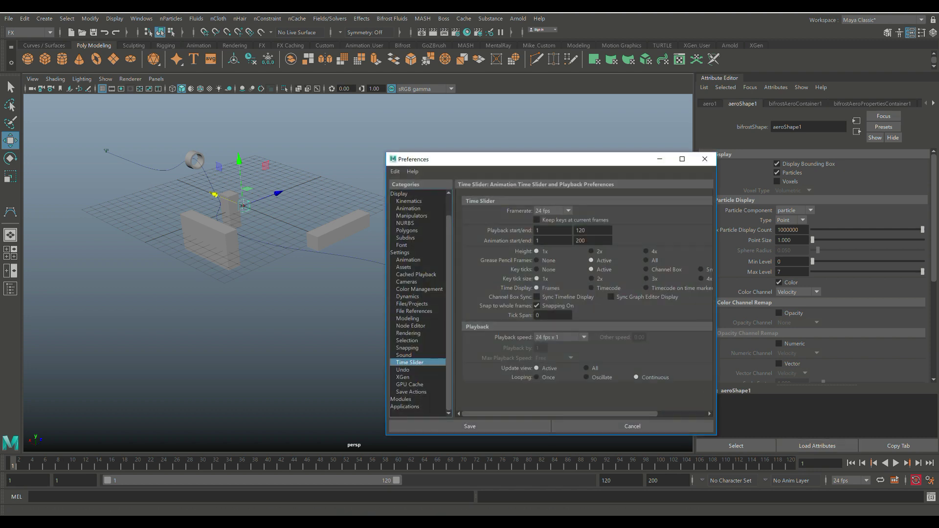
pyautogui.click(561, 337)
pyautogui.click(555, 347)
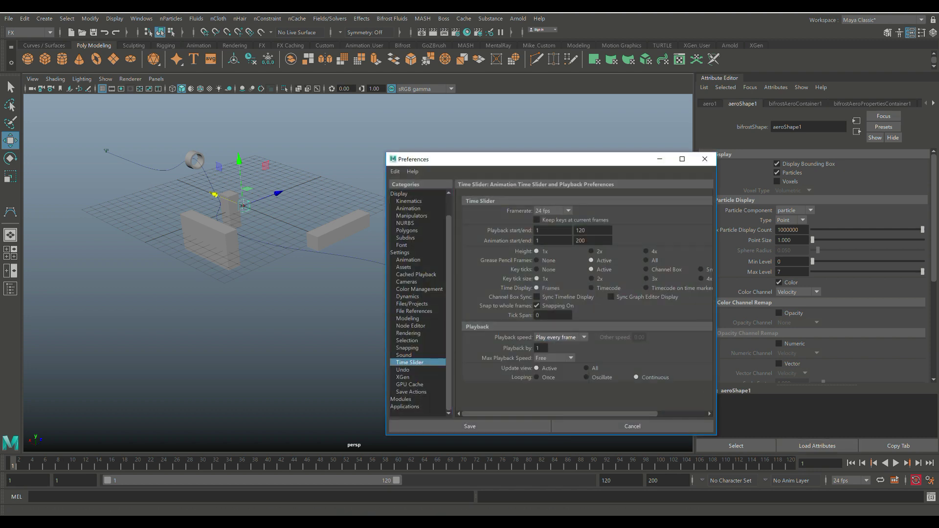
pyautogui.click(470, 426)
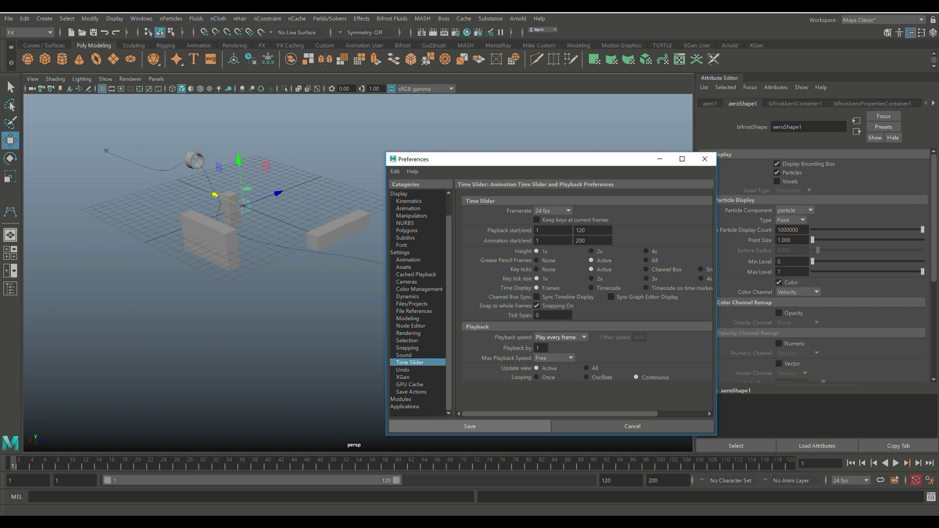
# - Play the Aero simulation, stop it and return to the first frame, and show the aero object's transform attributes
pyautogui.scroll(3, 358, 272)
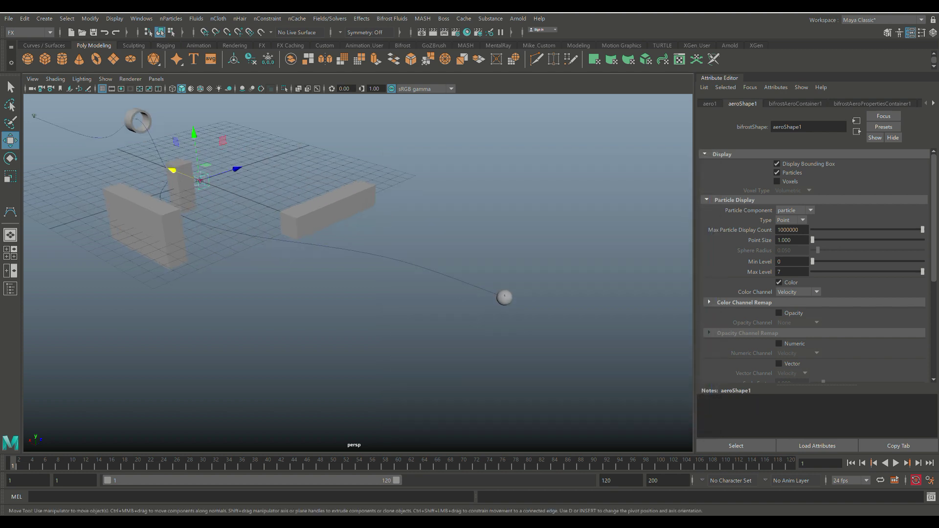
pyautogui.keyDown('alt'); pyautogui.moveTo(358, 272); pyautogui.dragTo(385, 278, button='middle'); pyautogui.keyUp('alt')
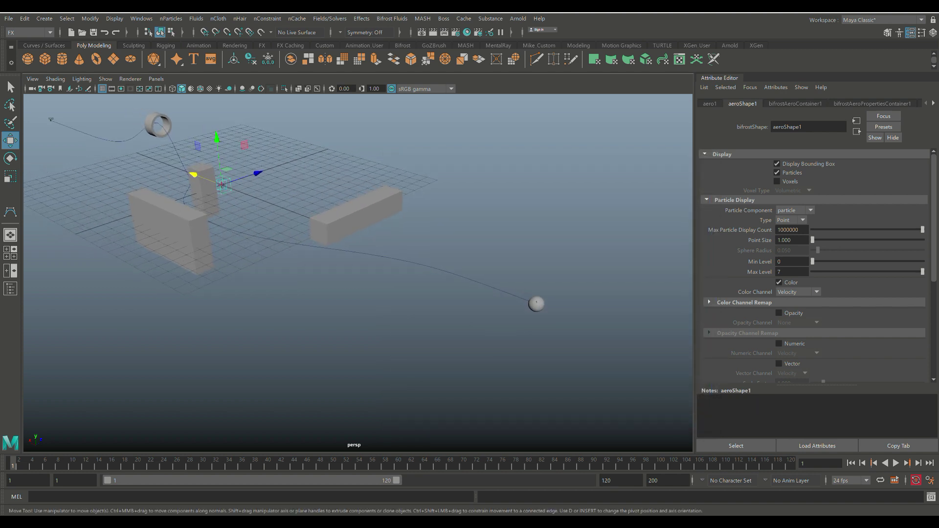
pyautogui.moveTo(385, 278)
pyautogui.keyDown('alt'); pyautogui.mouseDown()
pyautogui.moveTo(372, 256)
pyautogui.moveTo(381, 266)
pyautogui.mouseUp(); pyautogui.keyUp('alt')
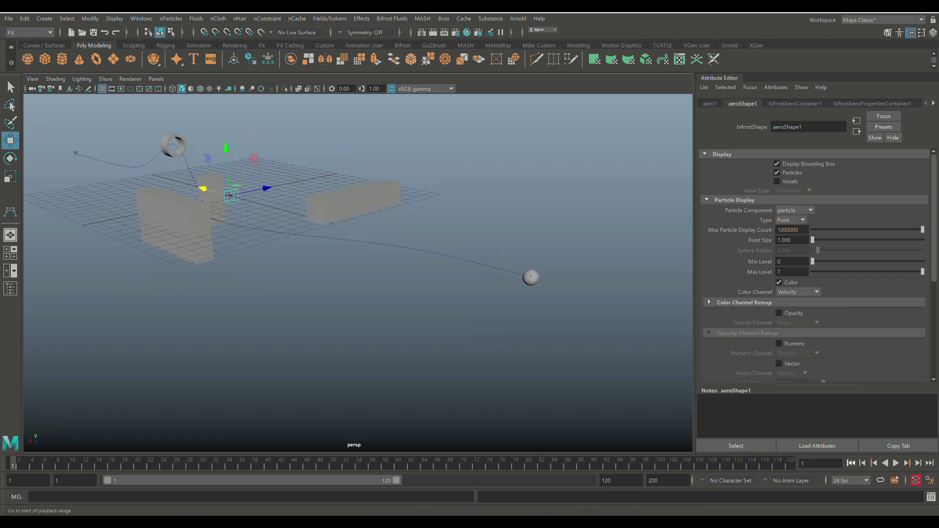
pyautogui.click(896, 463)
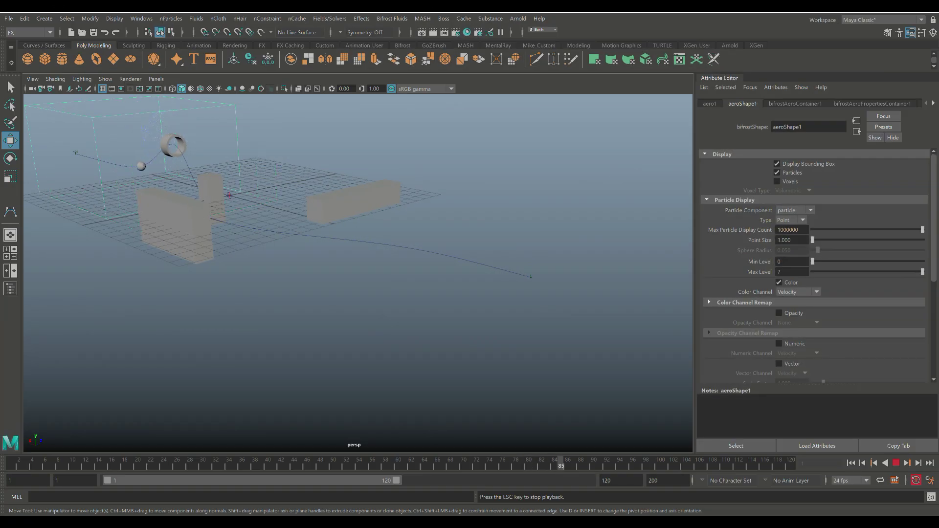
pyautogui.click(896, 463)
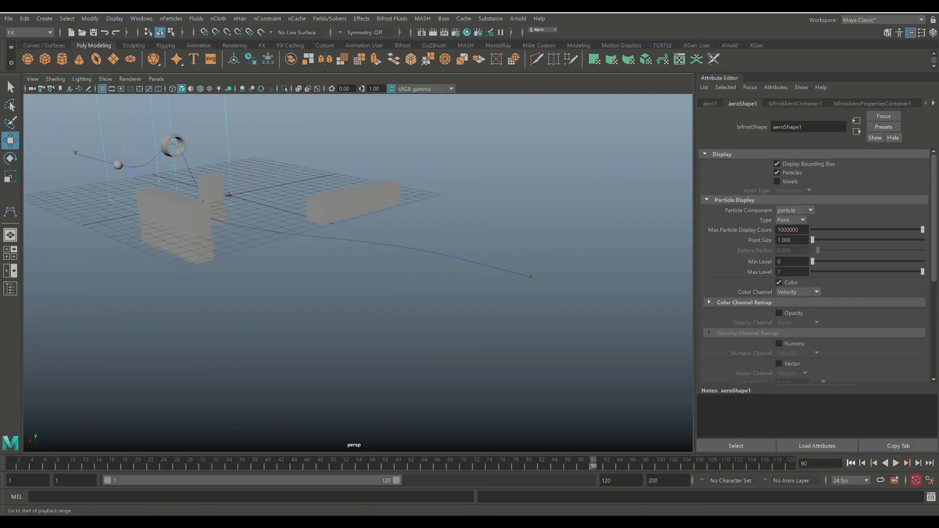
pyautogui.click(851, 463)
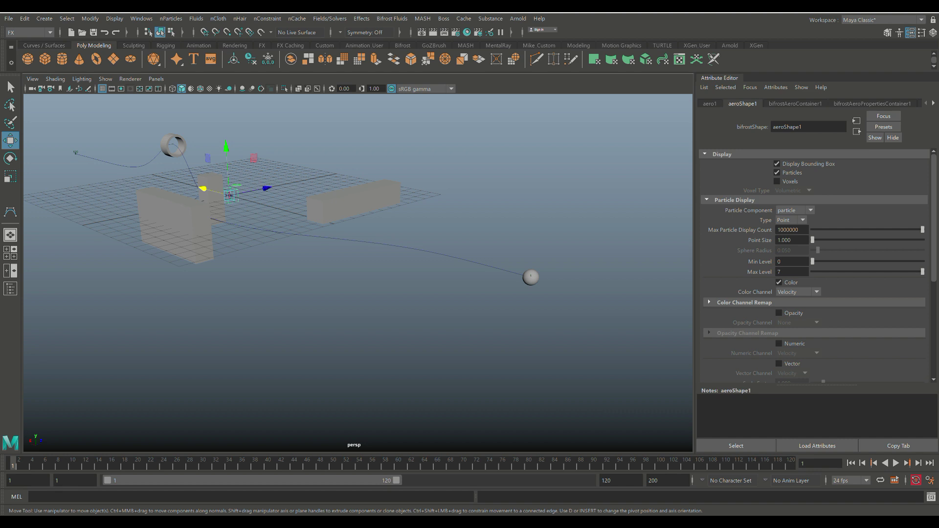
pyautogui.click(709, 103)
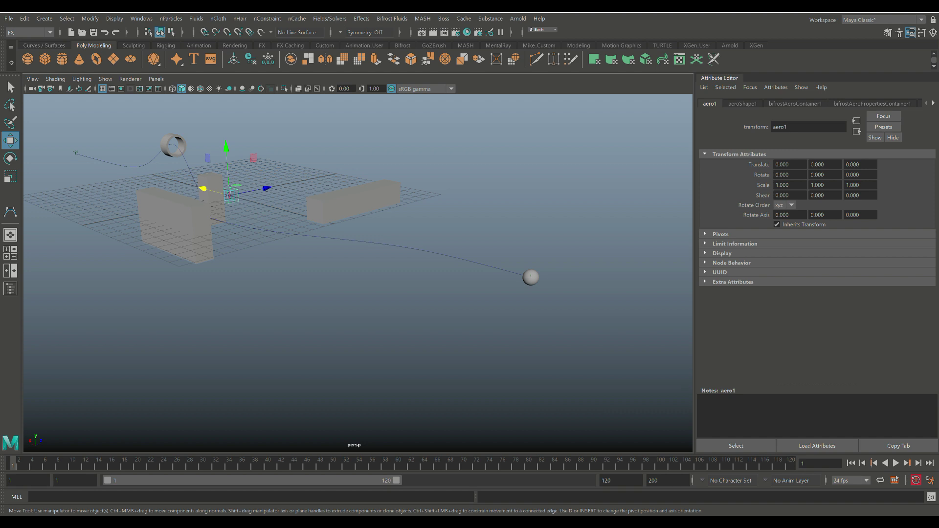
# - Browse the aero object's container attributes and switch the aero shape's display from particles to voxels
pyautogui.click(872, 104)
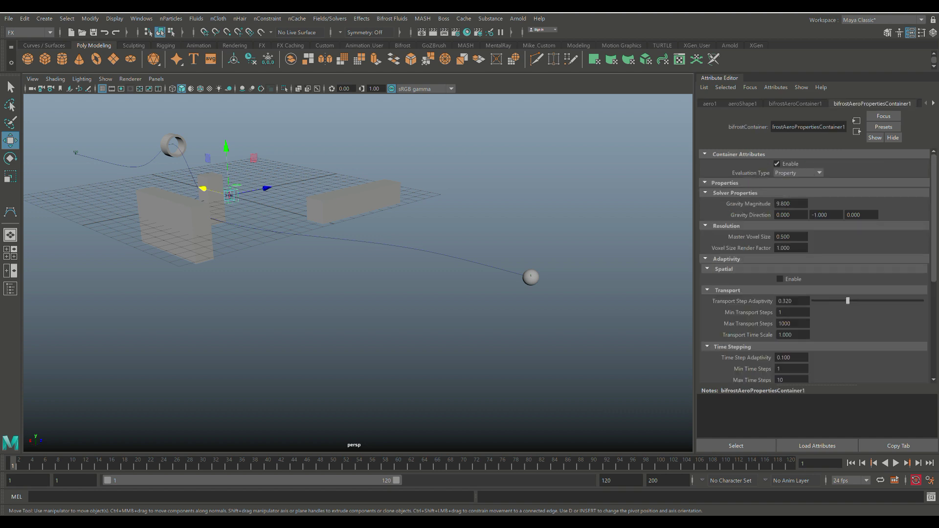
pyautogui.click(795, 104)
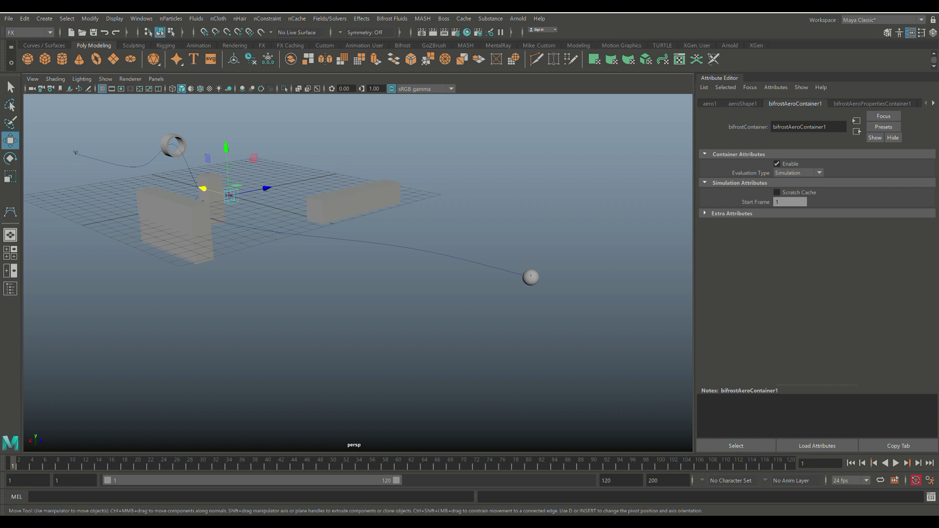
pyautogui.click(742, 103)
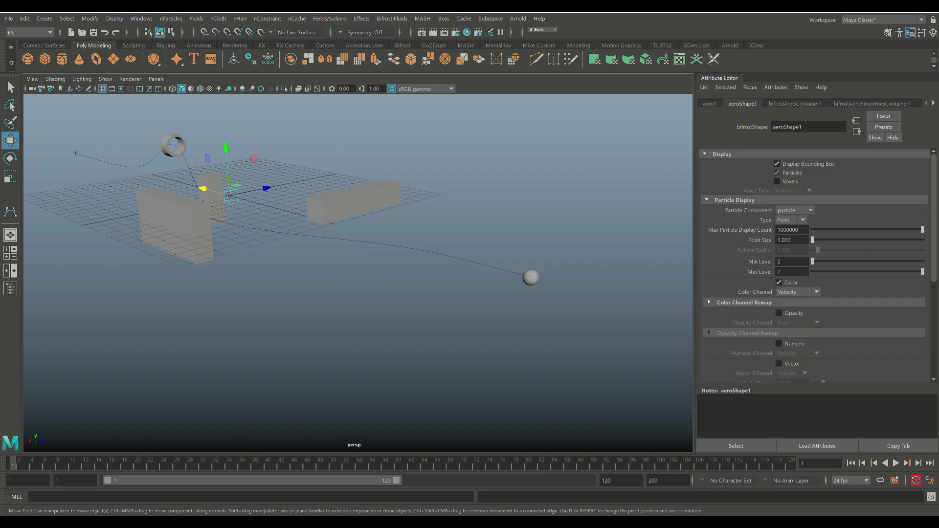
pyautogui.click(777, 172)
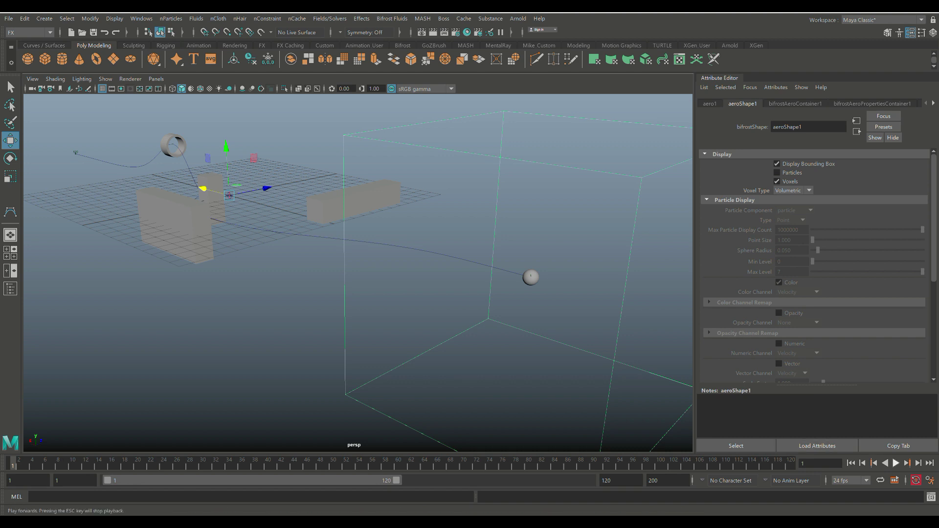
# - Play the Aero simulation in voxel display, stop it and return to the first frame
pyautogui.click(896, 463)
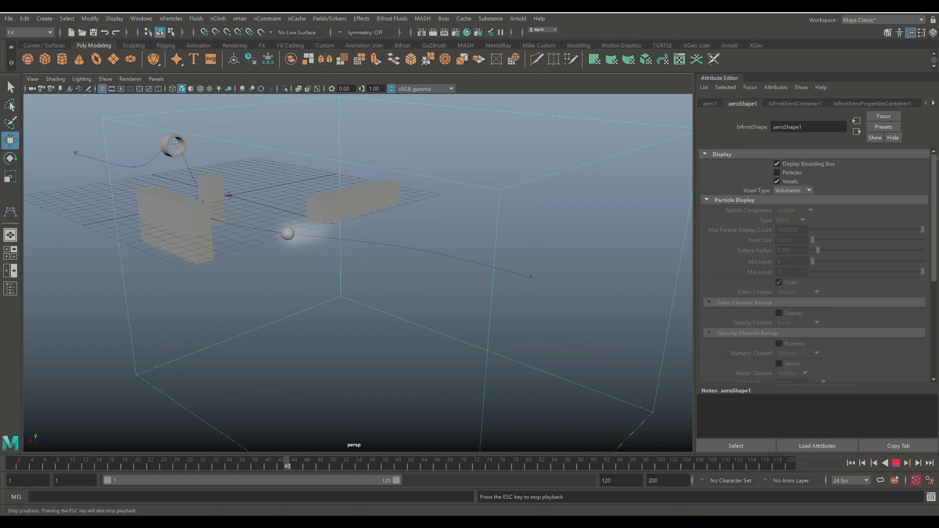
pyautogui.press('Escape')
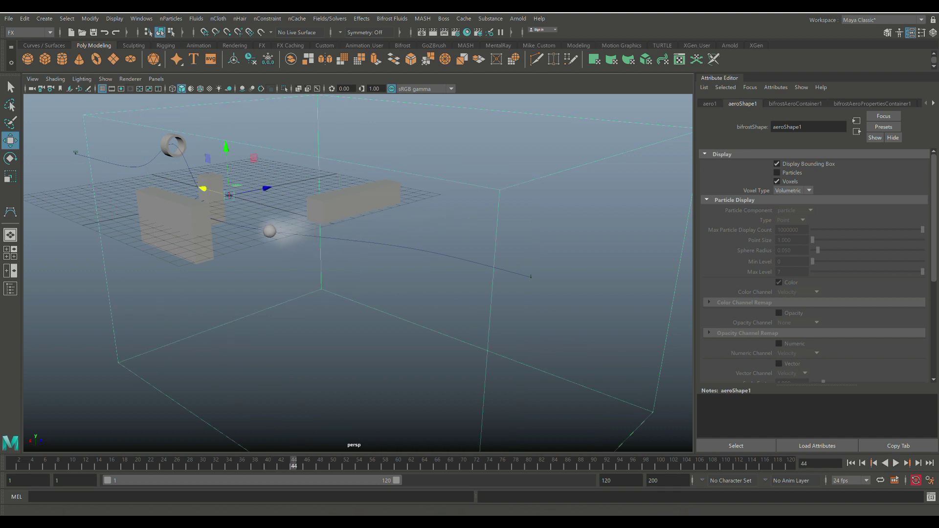
pyautogui.hotkey('alt', 'shift', 'v')
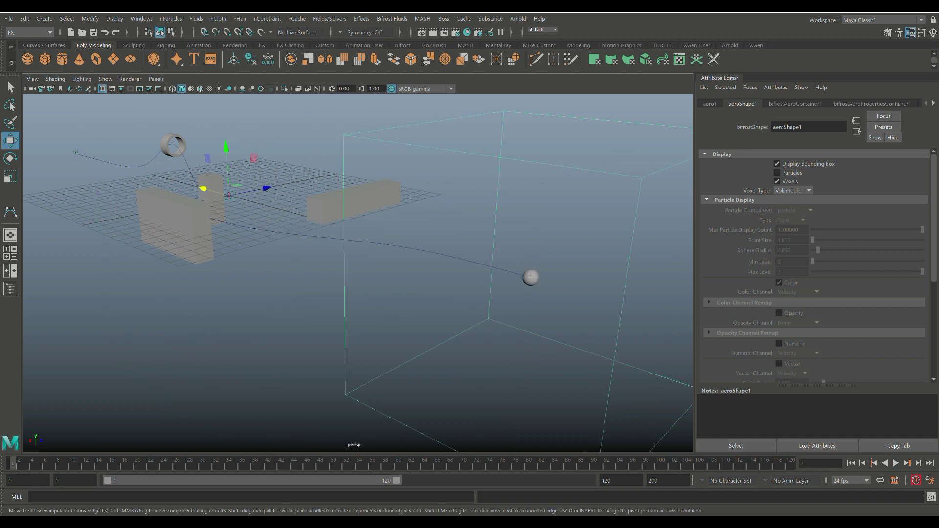
# - Show all hidden objects in the scene
pyautogui.click(114, 18)
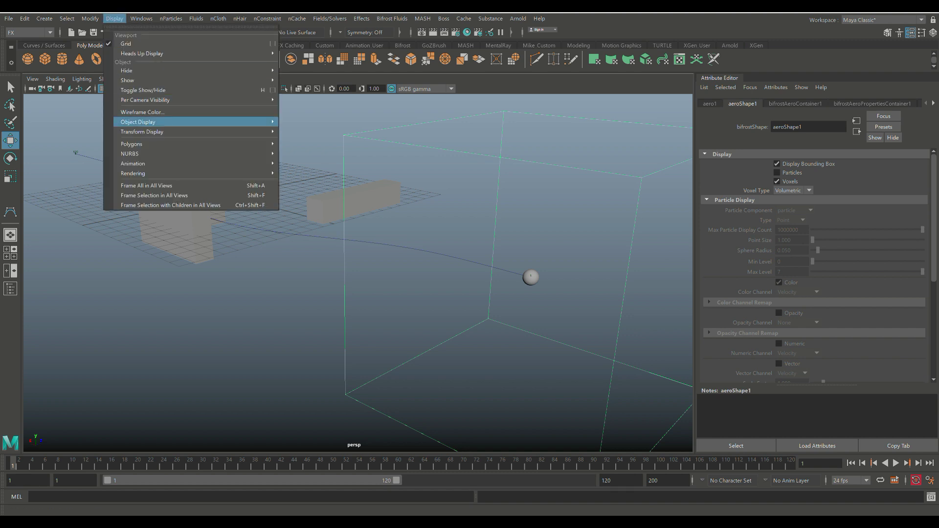
pyautogui.moveTo(128, 80)
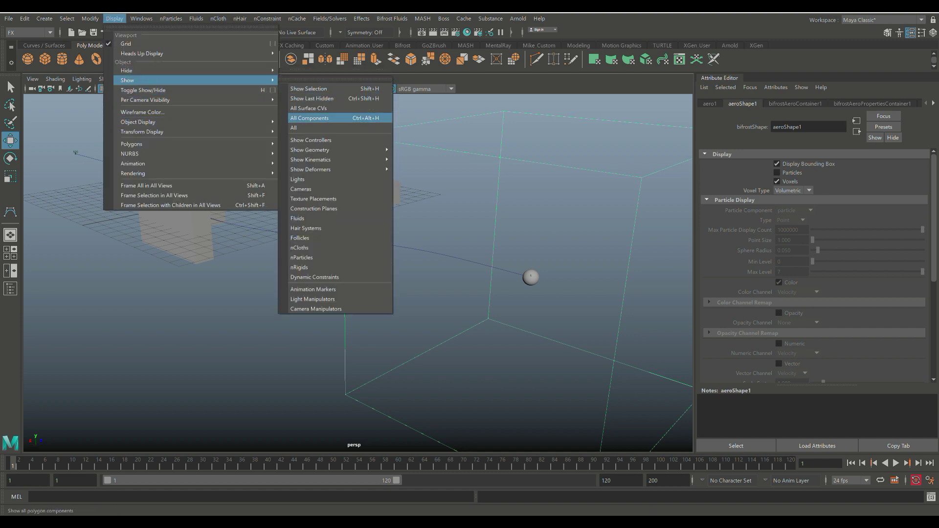
pyautogui.click(310, 128)
# - Add the ground plane, the two long boxes, the pipe and the small box as Bifrost colliders for the aero object
pyautogui.scroll(-5, 359, 272)
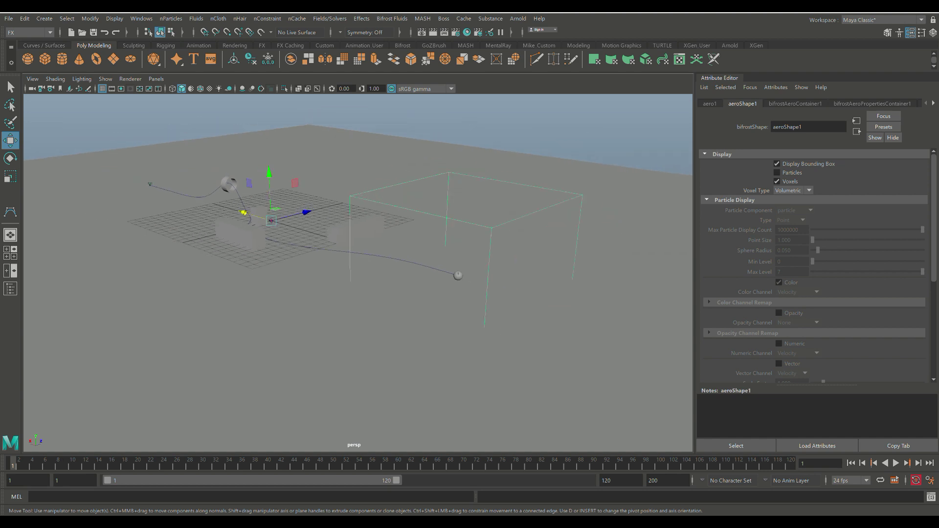
pyautogui.scroll(2, 358, 272)
pyautogui.moveTo(358, 273)
pyautogui.keyDown('alt'); pyautogui.mouseDown()
pyautogui.moveTo(358, 248)
pyautogui.moveTo(358, 277)
pyautogui.mouseUp(); pyautogui.keyUp('alt')
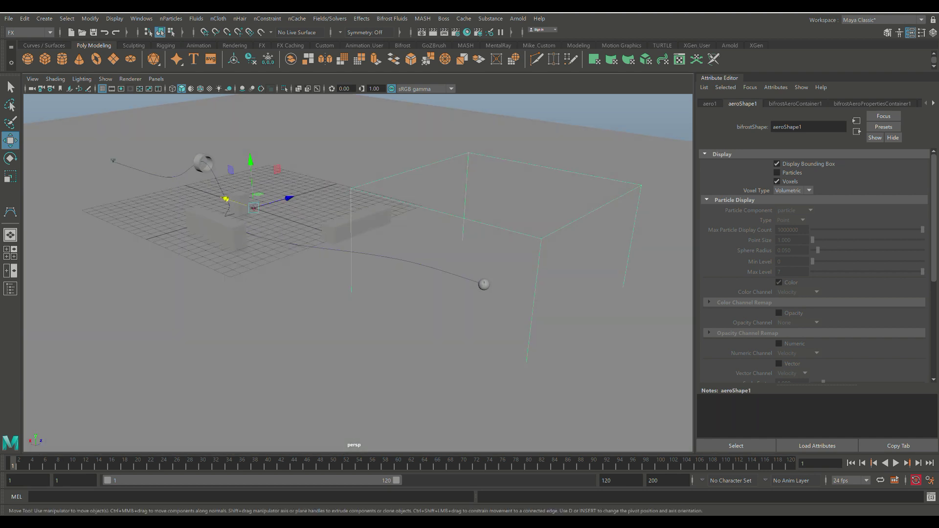
pyautogui.keyDown('shift'); pyautogui.click(358, 318); pyautogui.keyUp('shift')
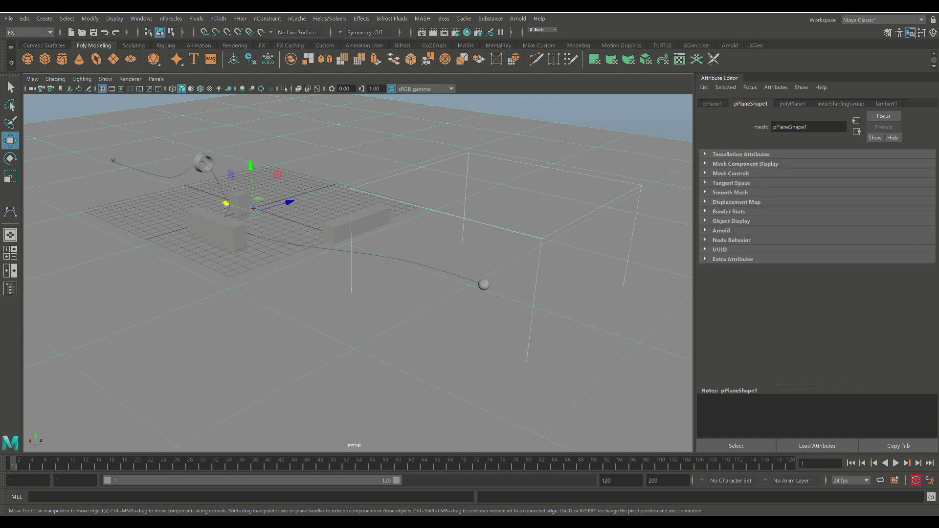
pyautogui.keyDown('shift'); pyautogui.click(216, 233); pyautogui.keyUp('shift')
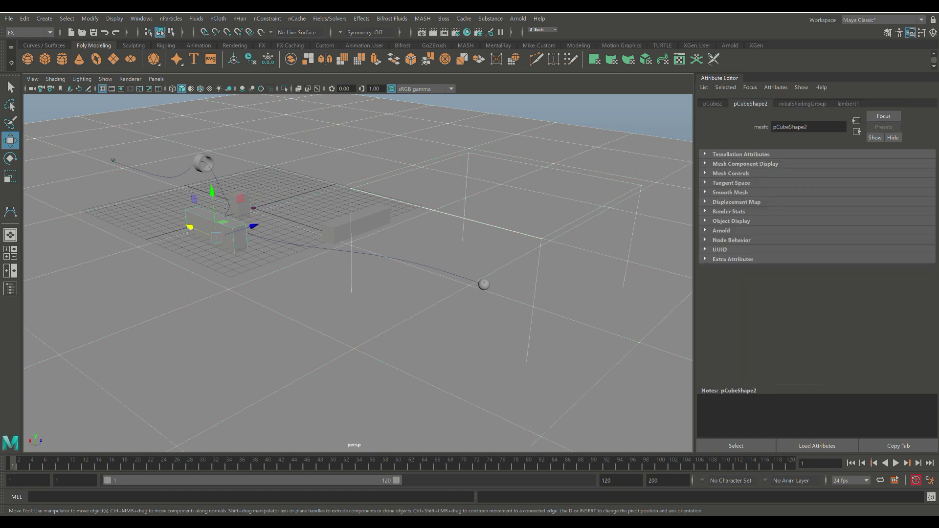
pyautogui.keyDown('shift'); pyautogui.click(356, 226); pyautogui.keyUp('shift')
pyautogui.keyDown('shift'); pyautogui.click(204, 162); pyautogui.keyUp('shift')
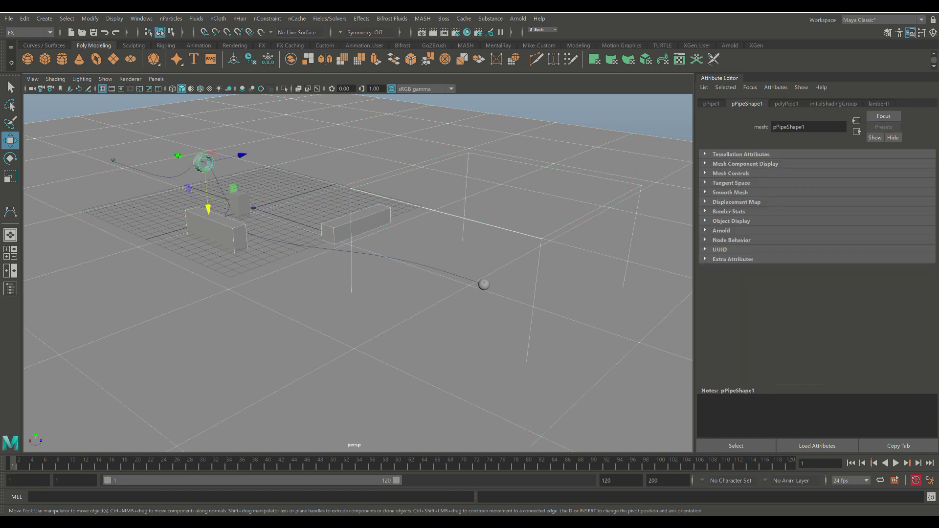
pyautogui.keyDown('shift'); pyautogui.click(239, 206); pyautogui.keyUp('shift')
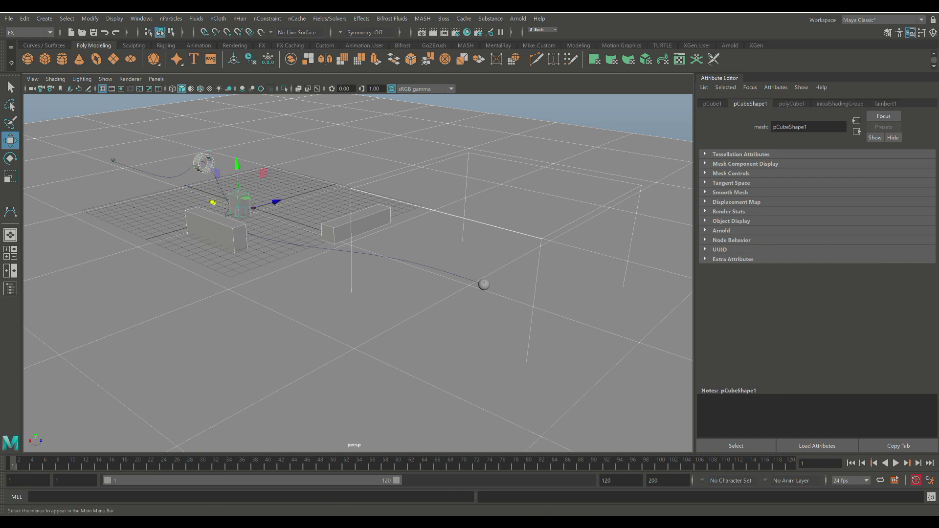
pyautogui.click(392, 19)
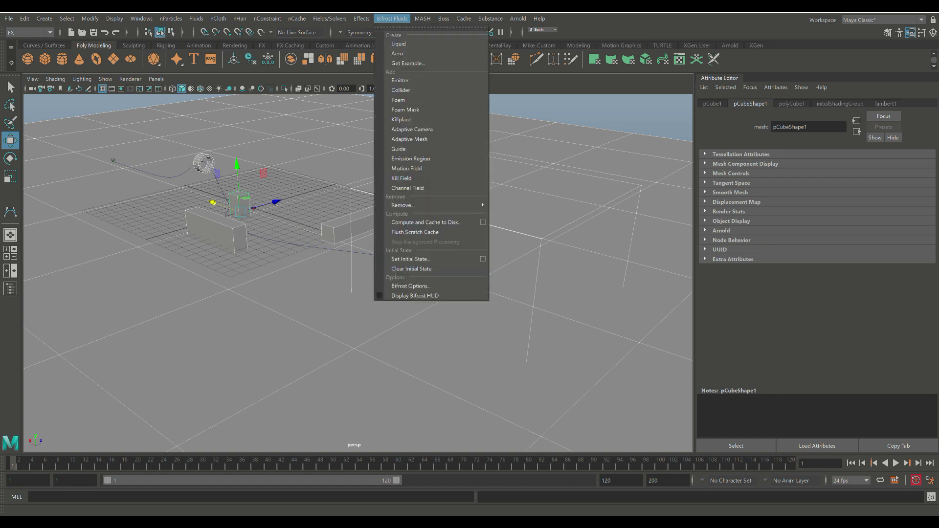
pyautogui.click(401, 90)
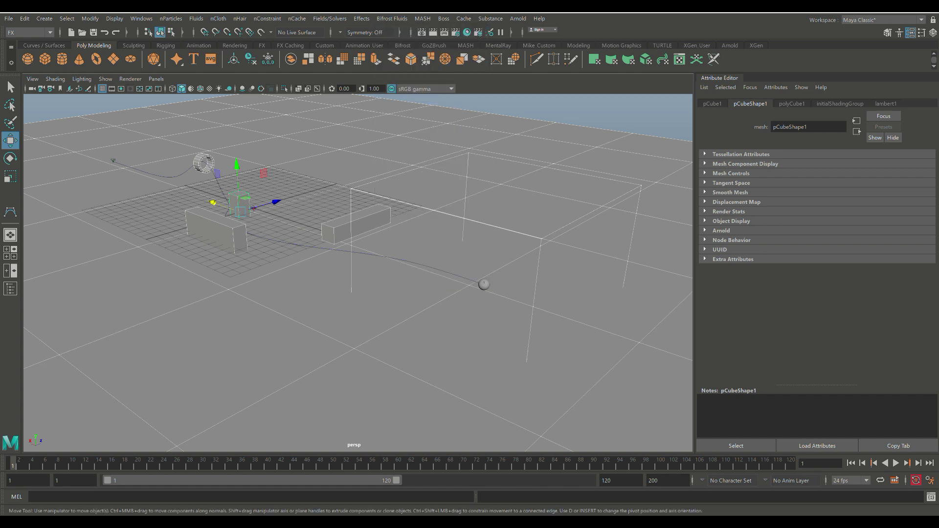
# - Play the simulation with the colliders, follow the smoke past the obstacles and through the pipe, stop it and return to the first frame
pyautogui.scroll(1, 358, 273)
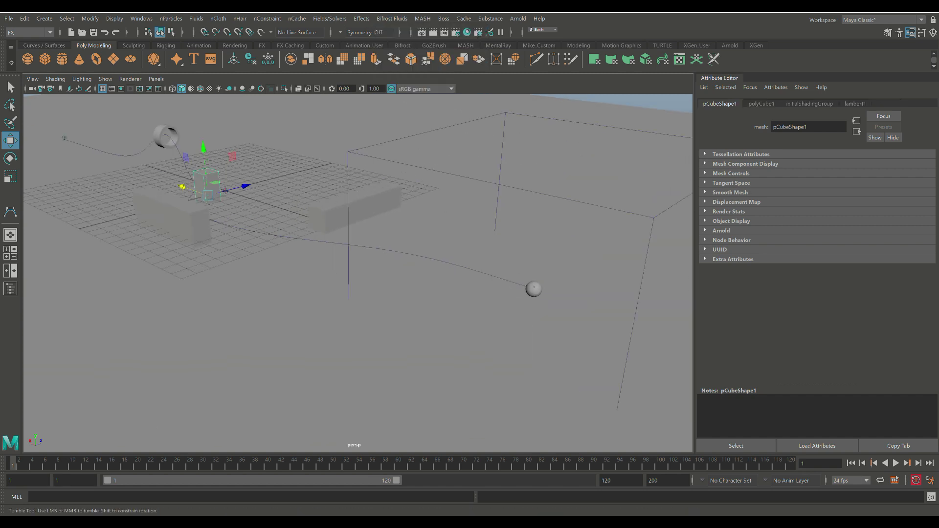
pyautogui.keyDown('alt'); pyautogui.moveTo(440, 265); pyautogui.dragTo(281, 261); pyautogui.keyUp('alt')
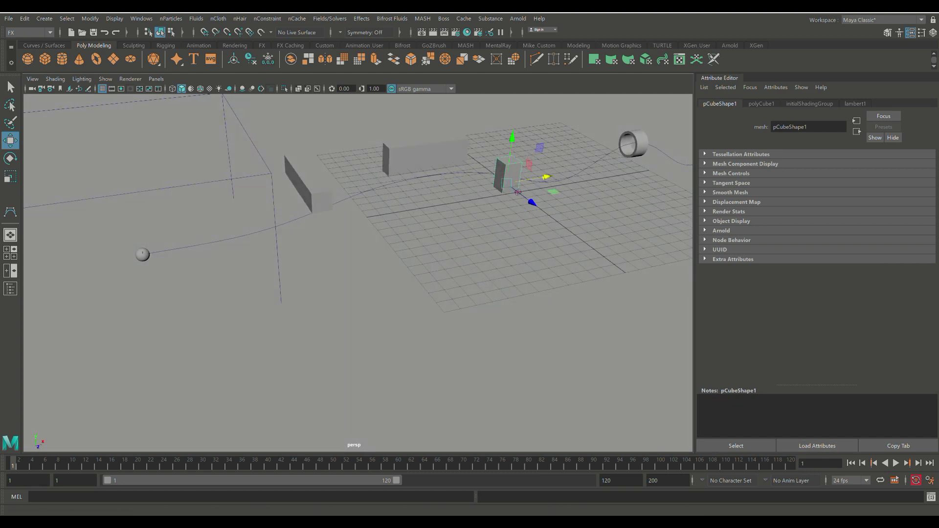
pyautogui.click(896, 463)
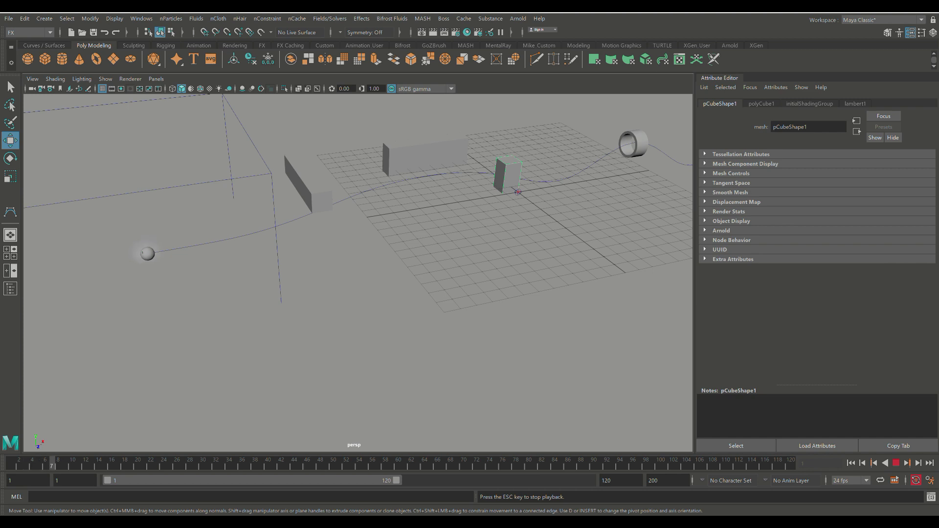
pyautogui.scroll(3, 359, 273)
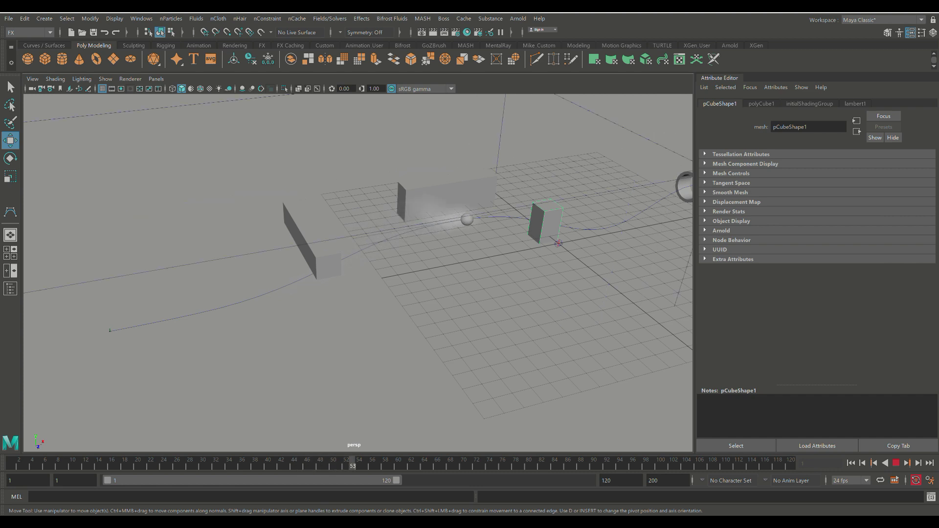
pyautogui.keyDown('alt'); pyautogui.moveTo(558, 244); pyautogui.dragTo(305, 300, button='middle'); pyautogui.keyUp('alt')
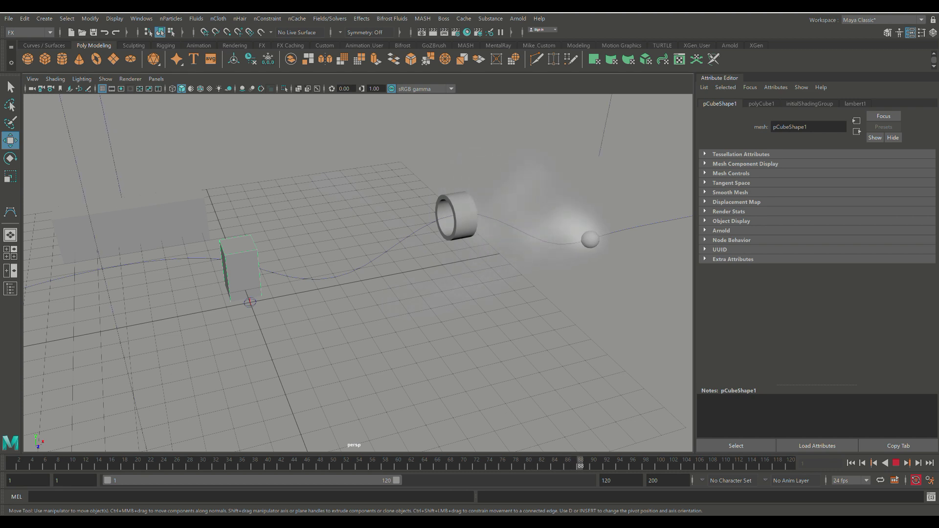
pyautogui.click(896, 462)
pyautogui.click(851, 462)
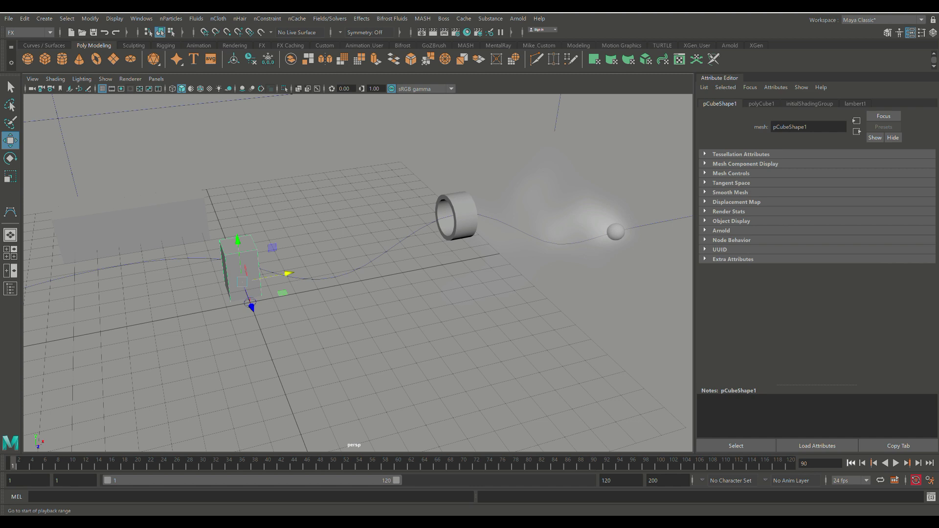
# - Examine the whole scene from the opposite side, with the path, obstacles and Aero bounding box in view
pyautogui.scroll(-1, 358, 273)
pyautogui.scroll(-15, 358, 273)
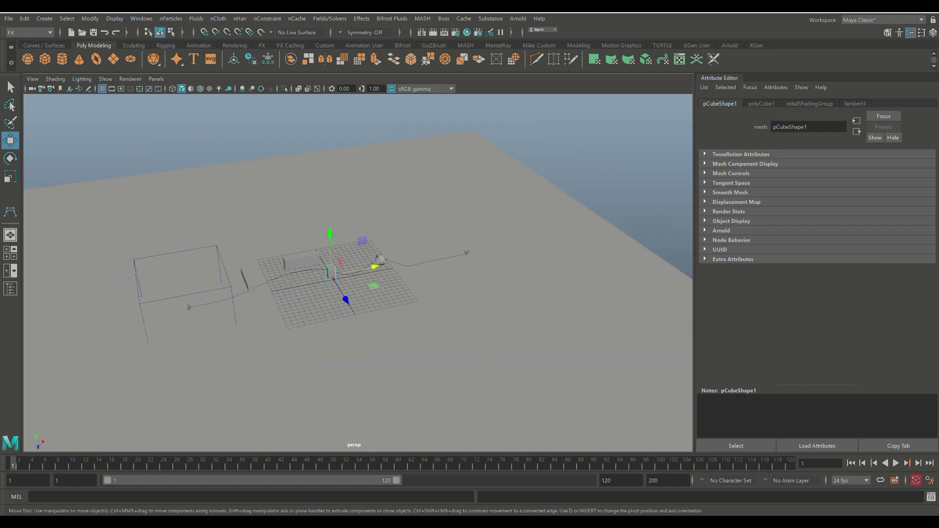
pyautogui.scroll(1, 357, 273)
pyautogui.keyDown('alt'); pyautogui.moveTo(313, 294); pyautogui.dragTo(511, 279); pyautogui.keyUp('alt')
pyautogui.scroll(8, 357, 273)
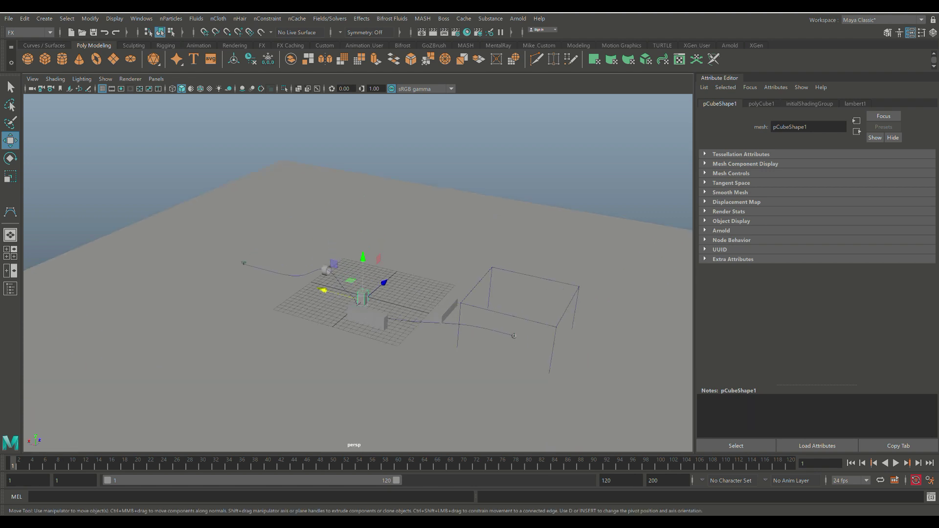
pyautogui.keyDown('alt'); pyautogui.moveTo(357, 273); pyautogui.dragTo(355, 272, button='middle'); pyautogui.keyUp('alt')
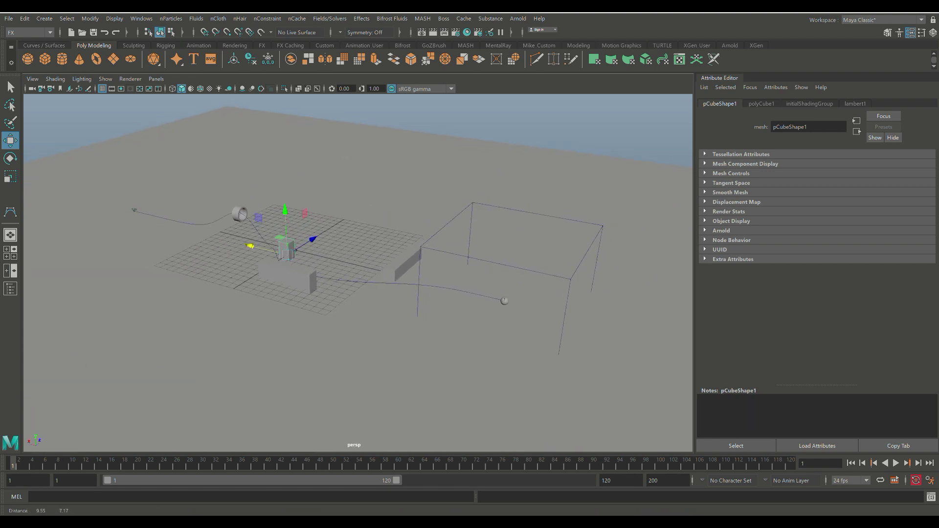
pyautogui.scroll(3, 358, 273)
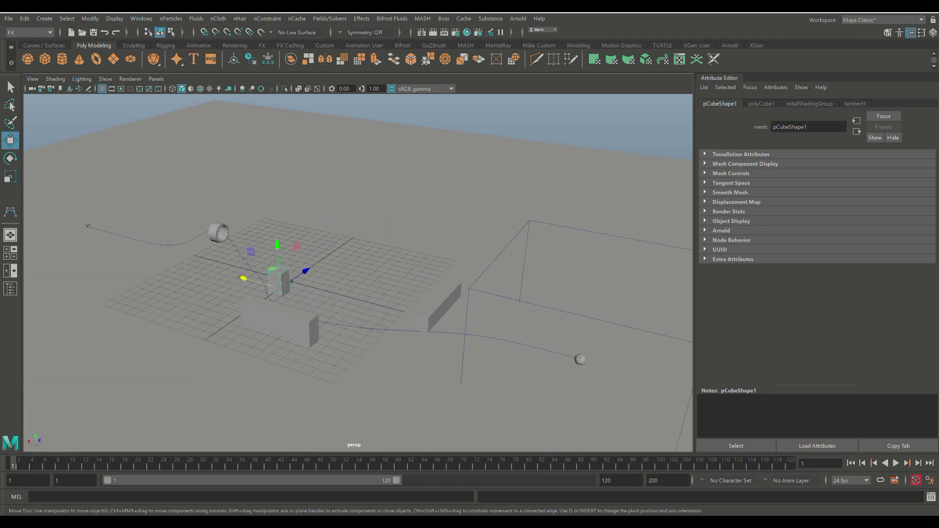
pyautogui.keyDown('alt'); pyautogui.moveTo(357, 272); pyautogui.dragTo(326, 219, button='middle'); pyautogui.keyUp('alt')
pyautogui.scroll(-1, 358, 272)
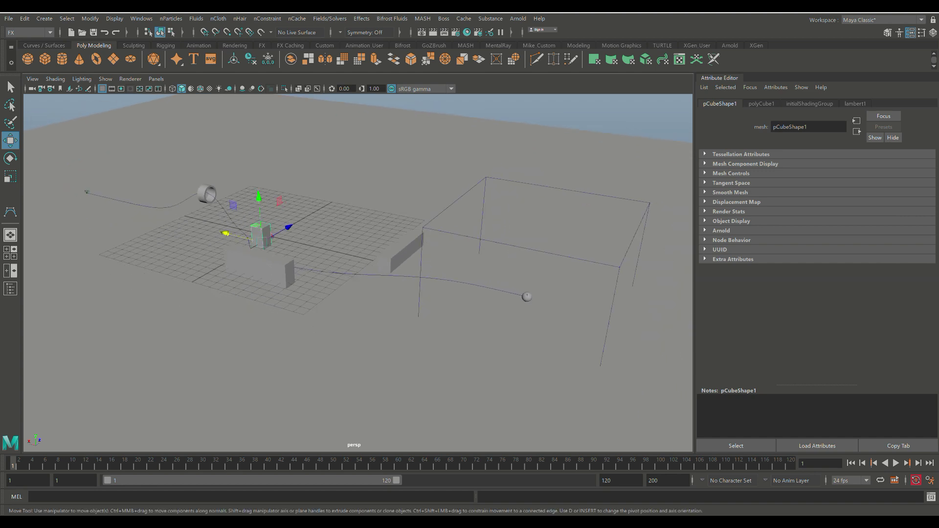
pyautogui.keyDown('alt'); pyautogui.moveTo(358, 272); pyautogui.dragTo(341, 270); pyautogui.keyUp('alt')
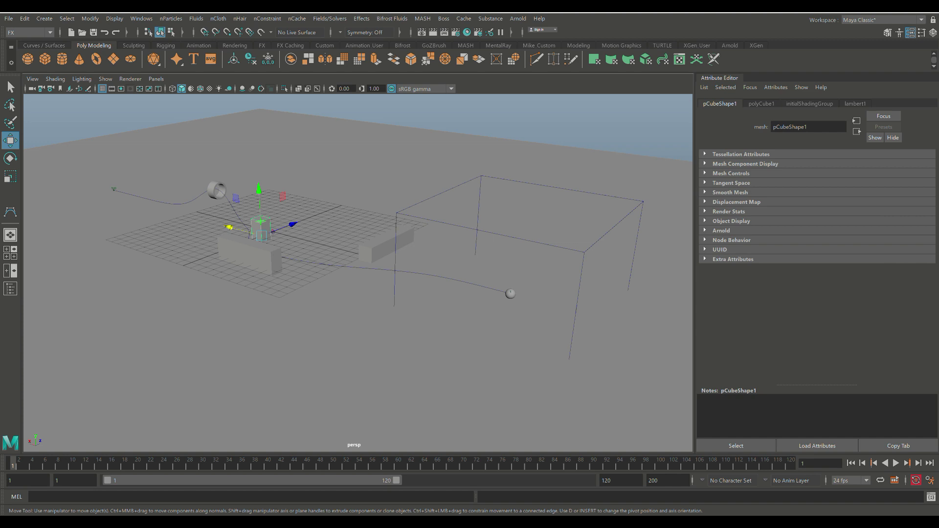
# - Select the aero object and assign it a new Bifrost Aero Material, filtering the surface materials by "bifr"
pyautogui.click(584, 252)
pyautogui.rightClick(643, 203)
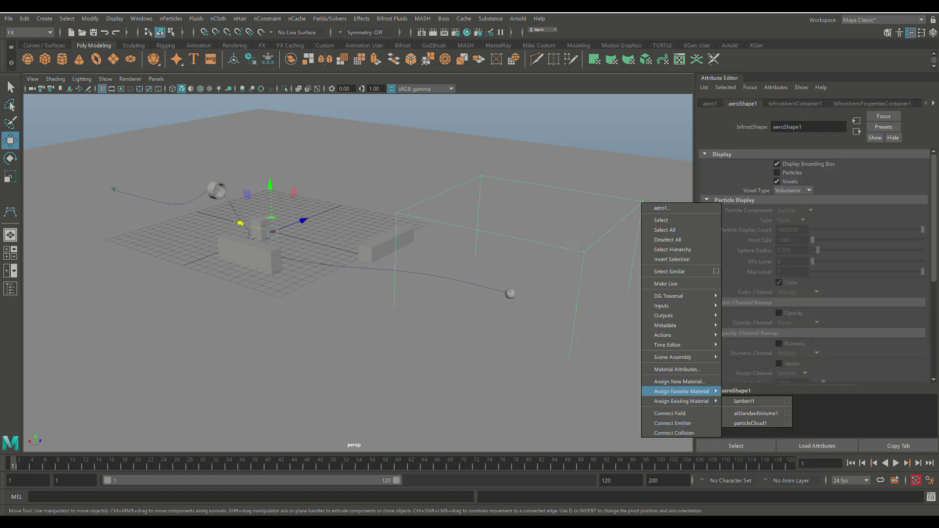
pyautogui.click(678, 382)
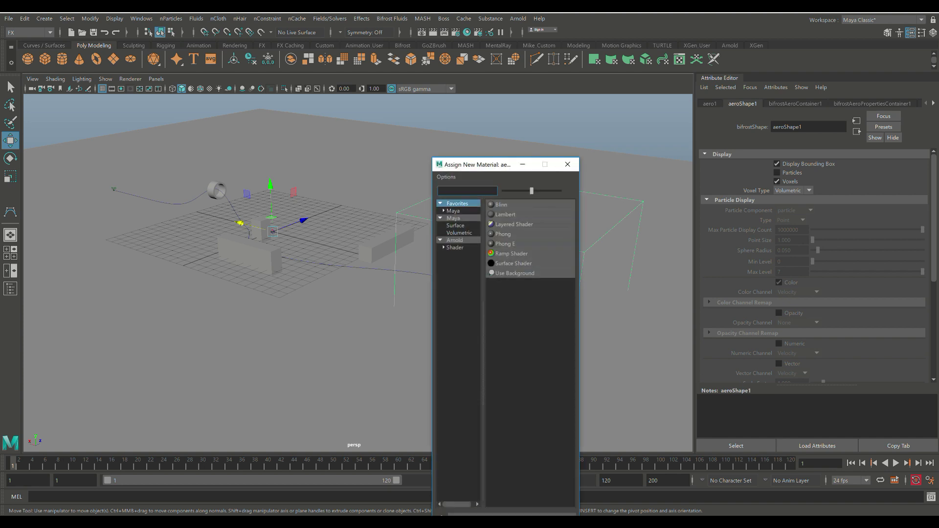
pyautogui.click(455, 226)
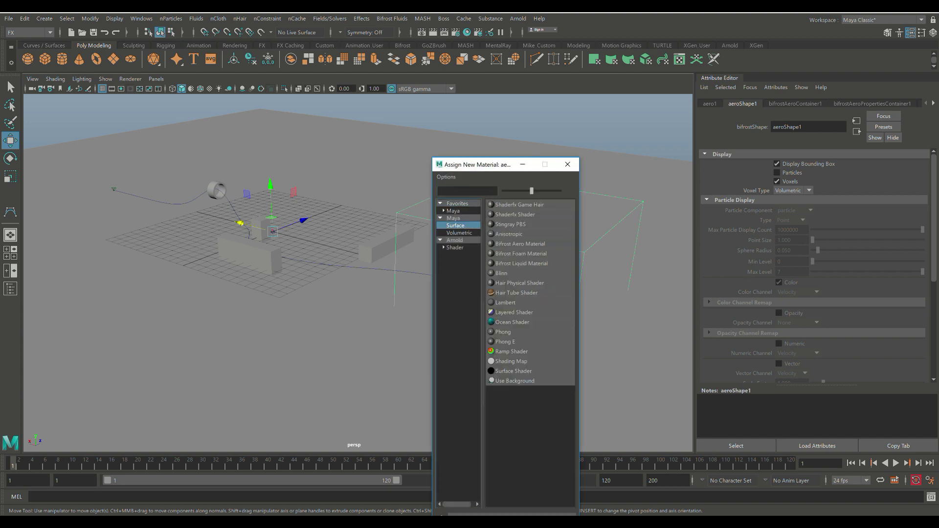
pyautogui.click(467, 190)
pyautogui.write('bifr')
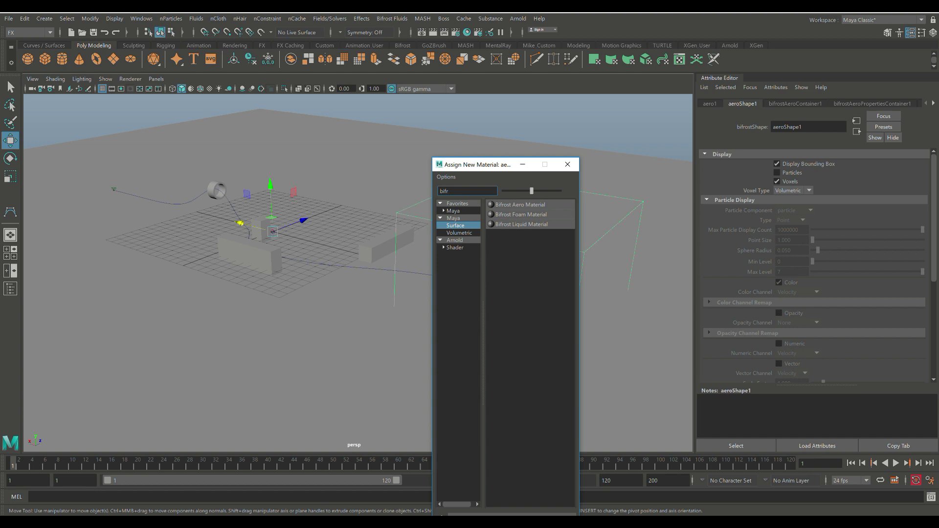
pyautogui.press('Return')
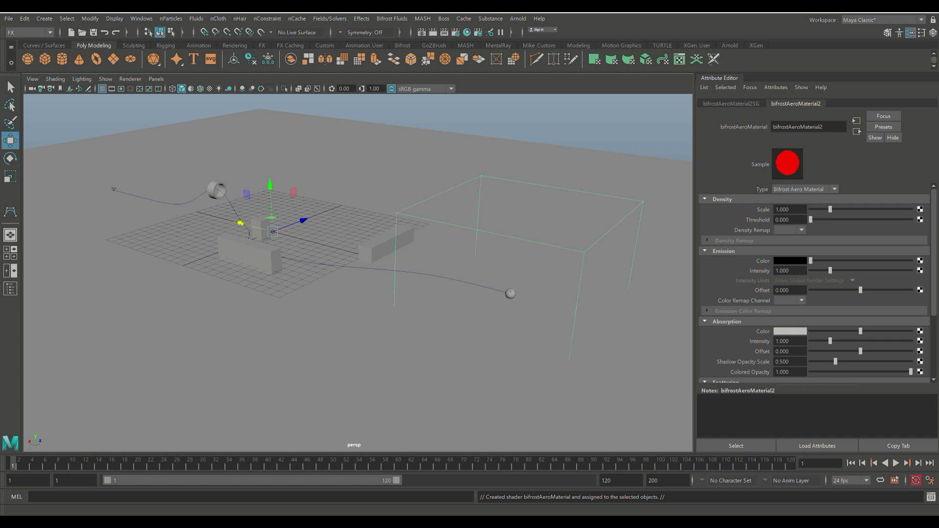
# - Set the aero material's emission intensity to 5 and its density scale to 2
pyautogui.doubleClick(790, 271)
pyautogui.write('5')
pyautogui.press('Return')
pyautogui.doubleClick(790, 209)
pyautogui.write('2')
pyautogui.press('Return')
pyautogui.scroll(-4, 814, 282)
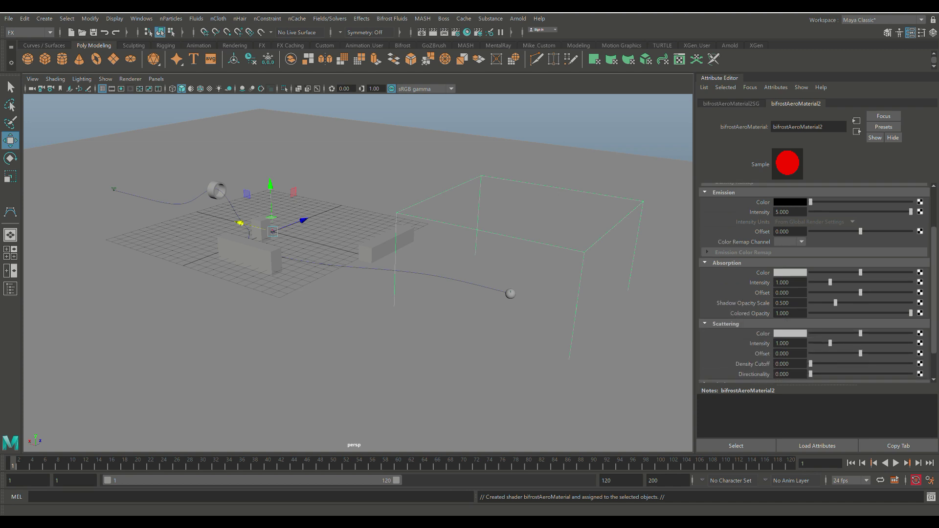
pyautogui.scroll(-2, 815, 282)
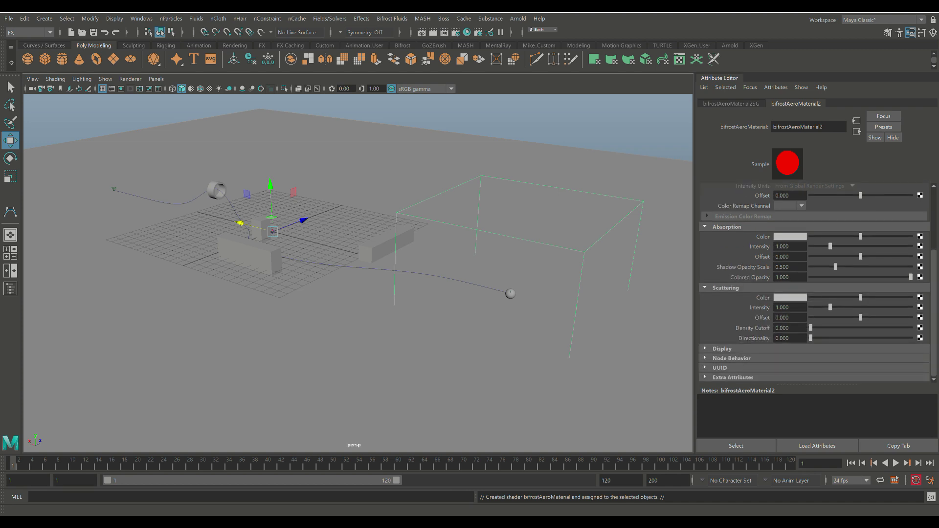
pyautogui.scroll(6, 815, 282)
pyautogui.scroll(3, 358, 273)
pyautogui.scroll(-3, 358, 272)
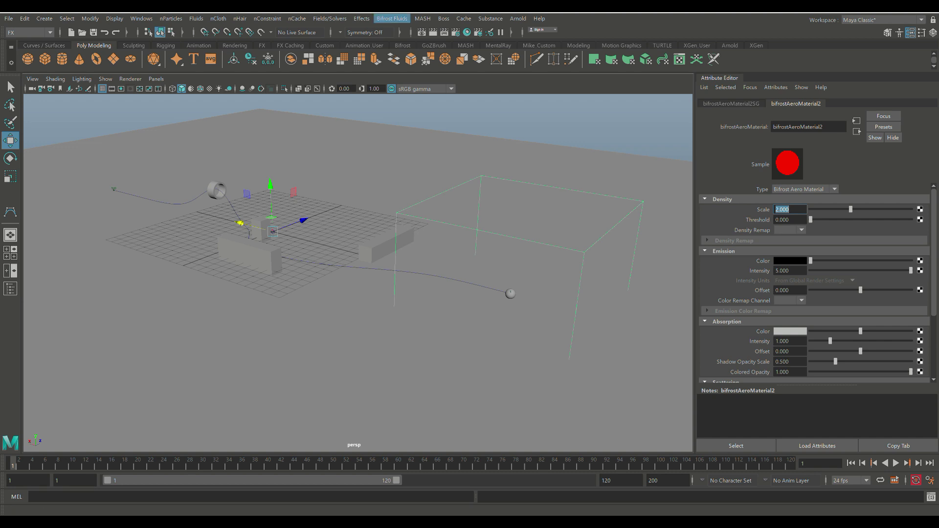
# - Add a Bifrost motion field to the aero and set its turbulence magnitude to 5, frequency to about 1.77 and speed to about 1.83
pyautogui.click(392, 19)
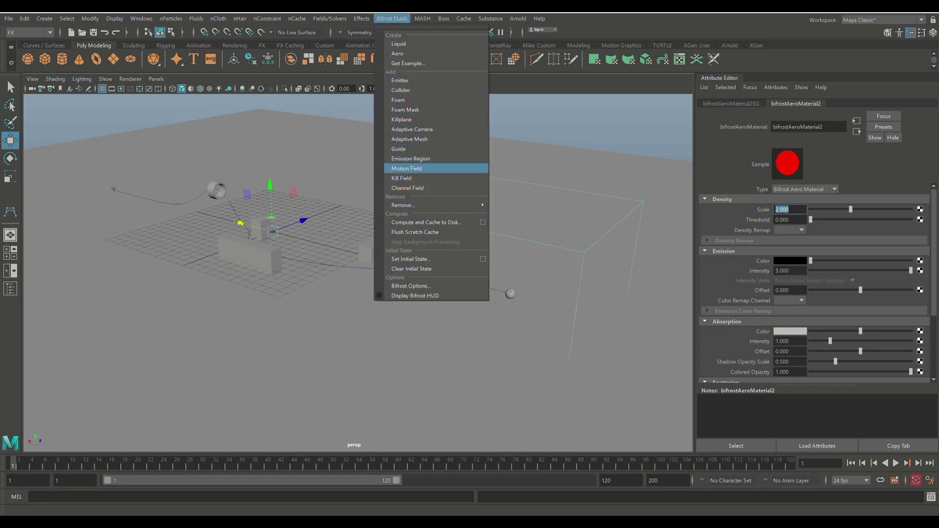
pyautogui.click(406, 169)
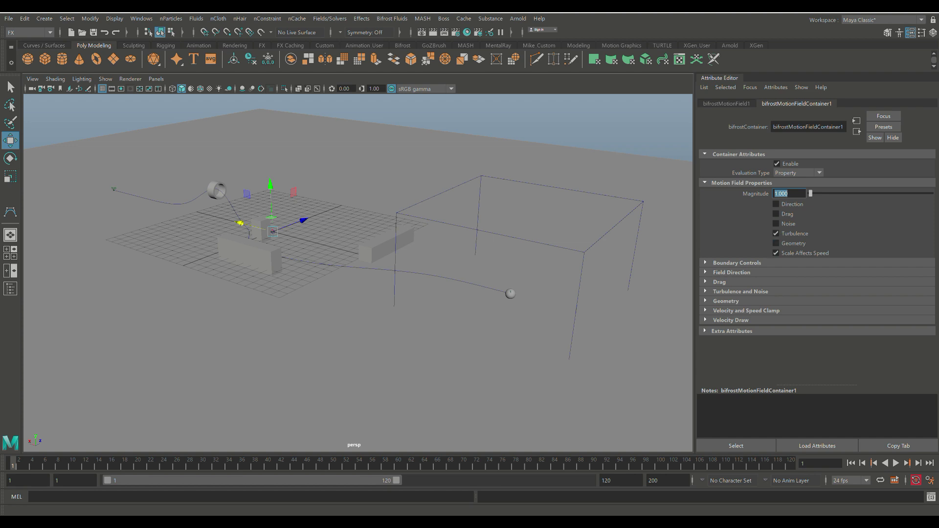
pyautogui.click(740, 292)
pyautogui.scroll(-1, 814, 266)
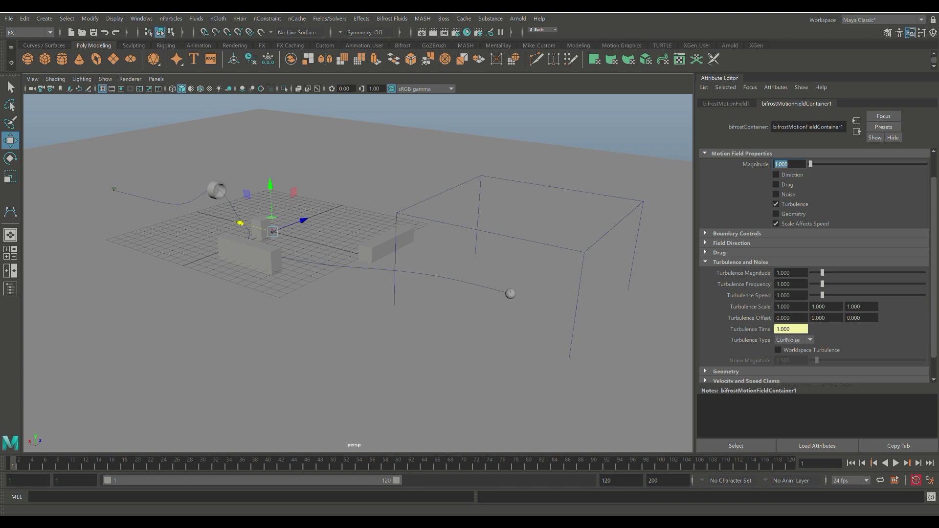
pyautogui.doubleClick(784, 273)
pyautogui.write('5')
pyautogui.press('Return')
pyautogui.moveTo(823, 284); pyautogui.dragTo(832, 295)
pyautogui.scroll(-2, 815, 264)
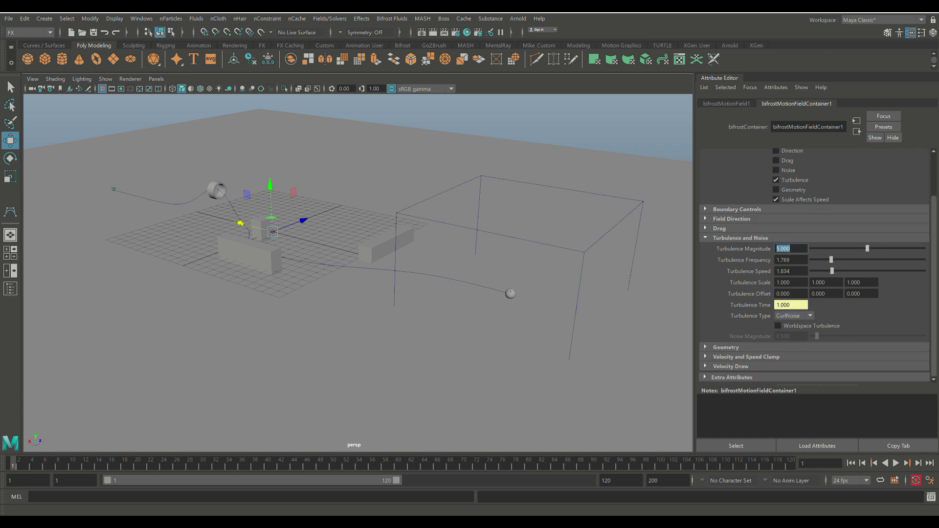
pyautogui.scroll(4, 812, 275)
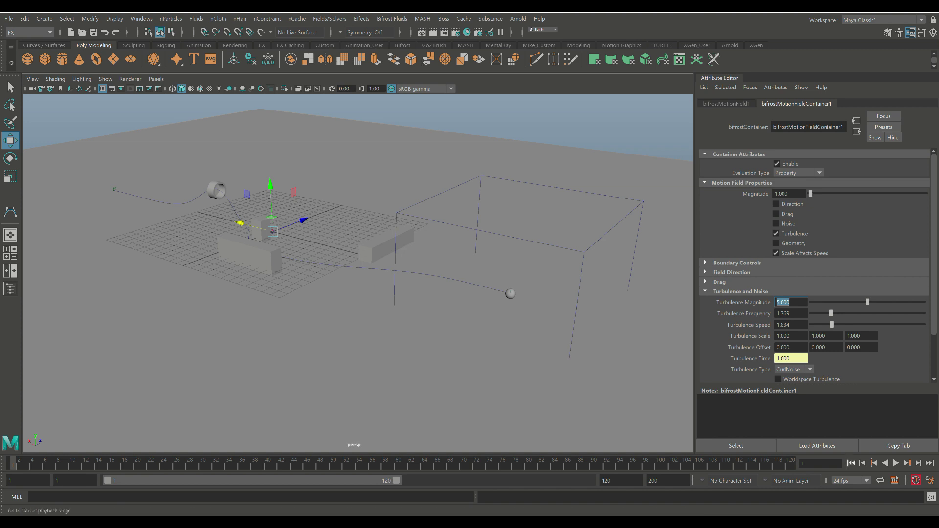
# - Play the start of the simulation with the motion field, inspect the smoke trailing the sphere up close, and stop playback
pyautogui.click(895, 463)
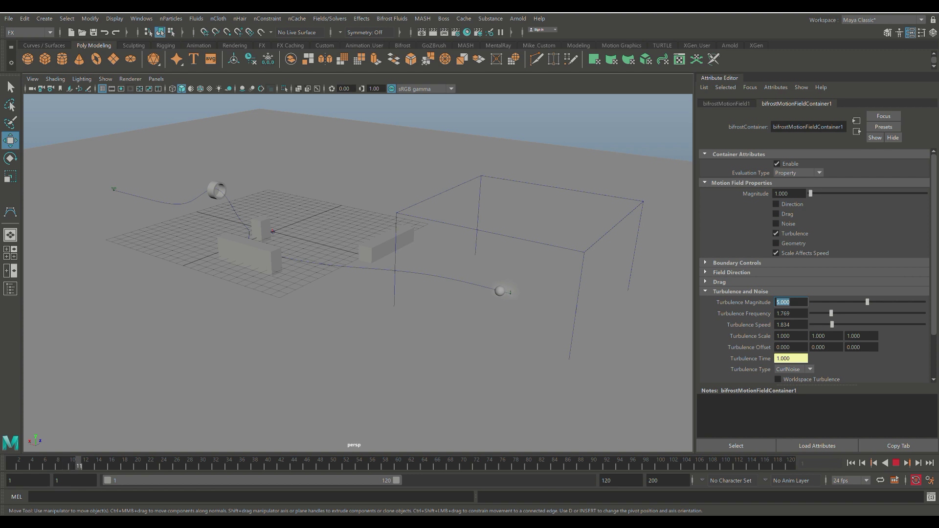
pyautogui.scroll(3, 358, 272)
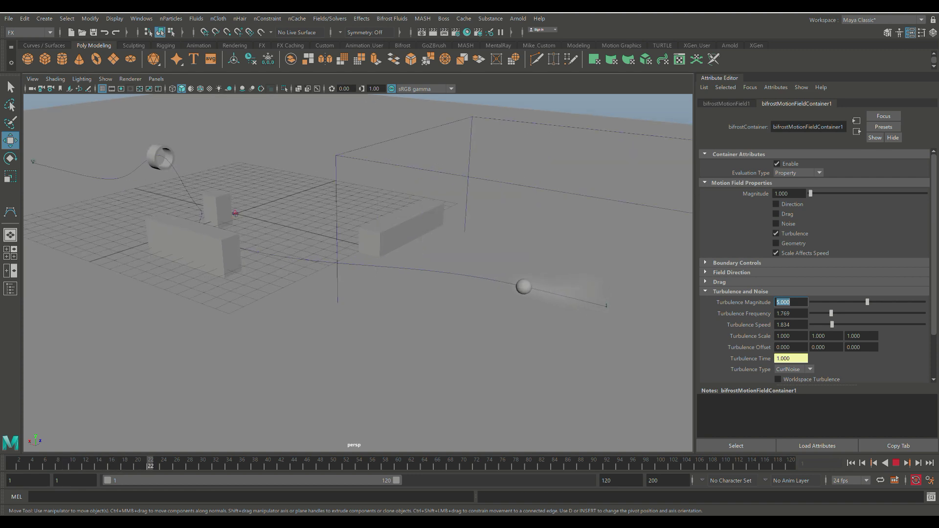
pyautogui.press('Escape')
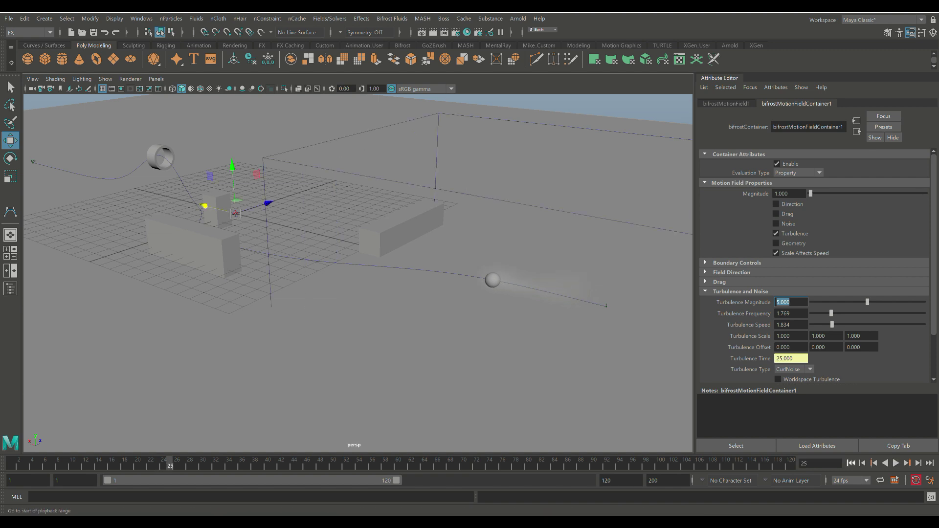
# - Return to the first frame and delete the large ground plane
pyautogui.click(851, 463)
pyautogui.click(538, 343)
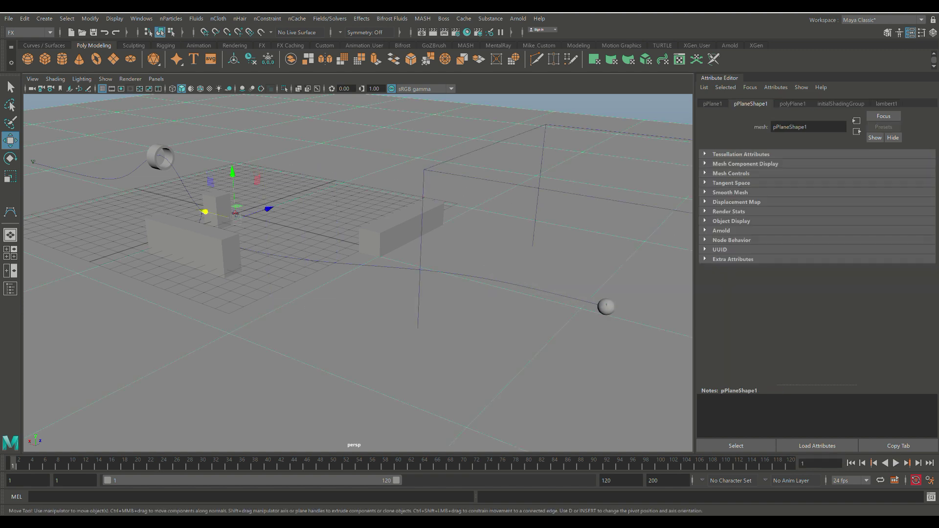
pyautogui.press('Delete')
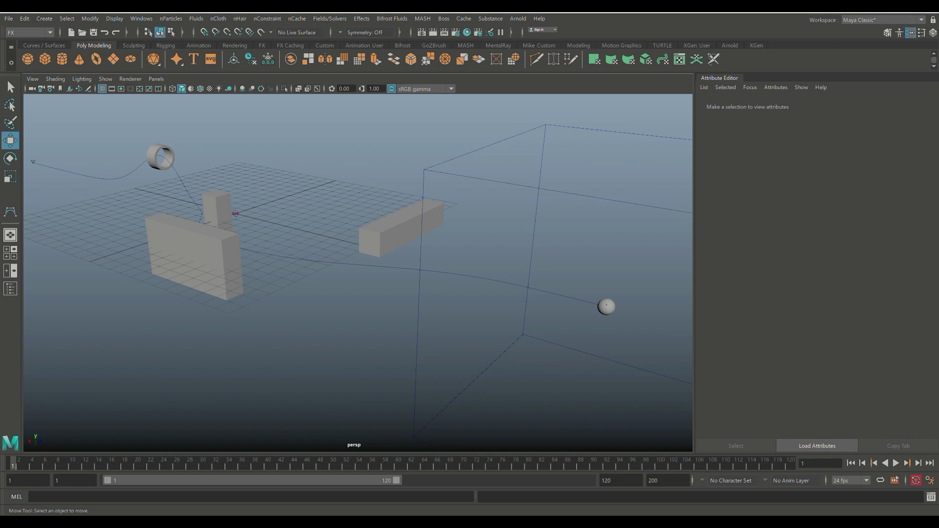
# - Play the simulation without the ground plane, watch the smoke until the sphere has passed the pipe, stop and return to the first frame
pyautogui.keyDown('alt'); pyautogui.moveTo(440, 294); pyautogui.dragTo(401, 304); pyautogui.keyUp('alt')
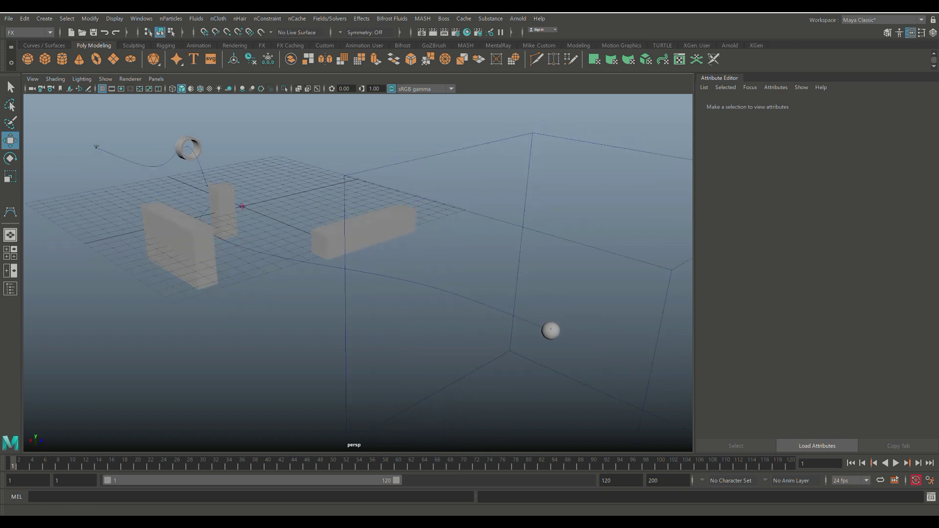
pyautogui.click(897, 464)
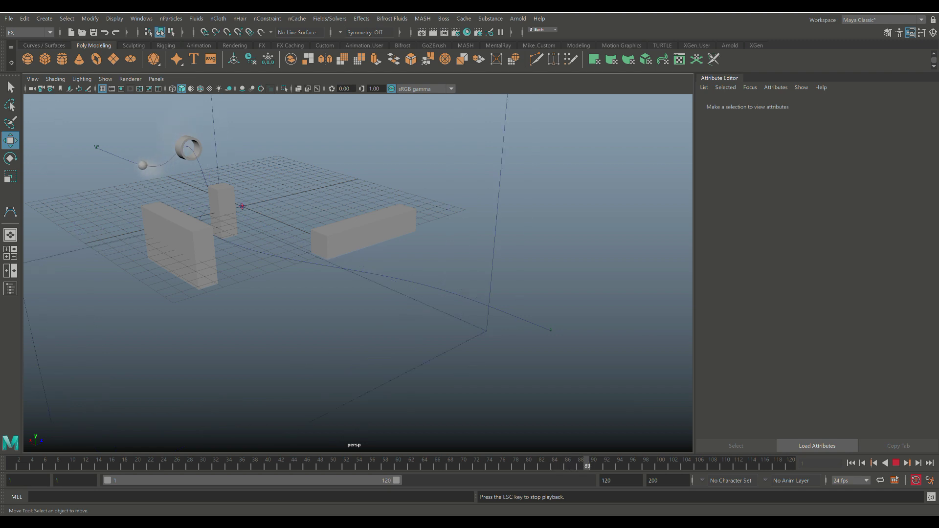
pyautogui.click(896, 463)
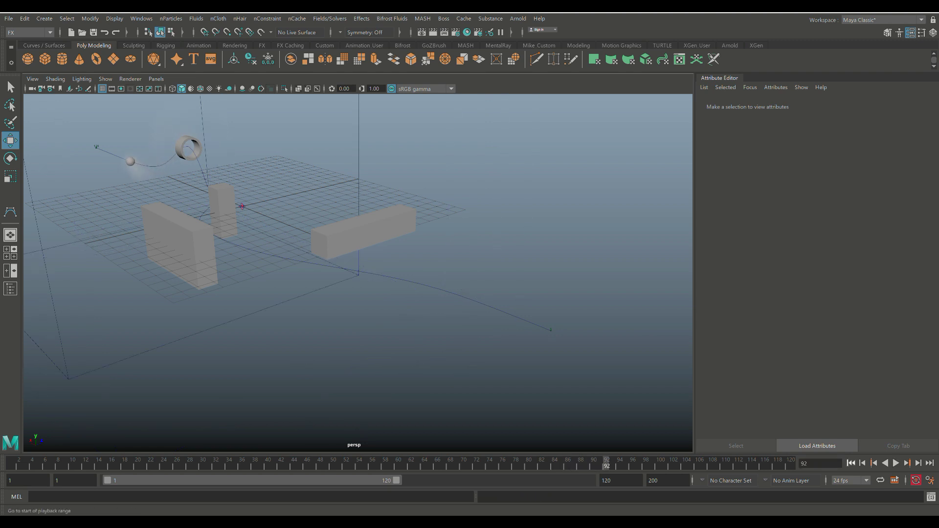
pyautogui.click(851, 463)
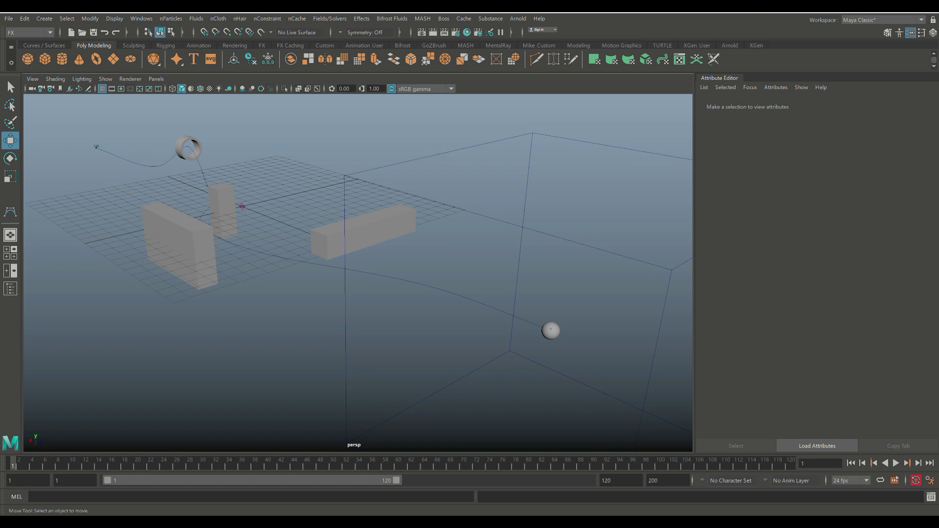
pyautogui.scroll(-3, 358, 273)
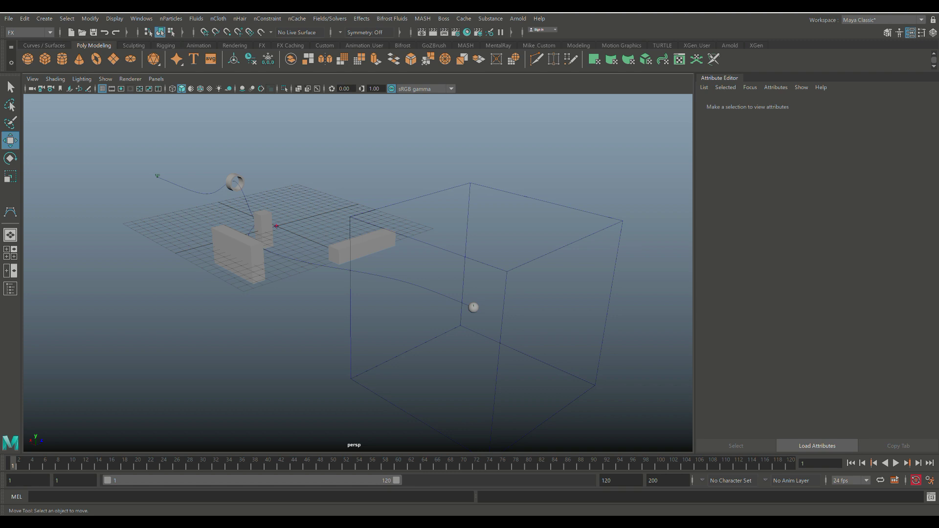
pyautogui.moveTo(358, 273)
pyautogui.keyDown('alt'); pyautogui.mouseDown()
pyautogui.moveTo(389, 218)
pyautogui.moveTo(387, 277)
pyautogui.moveTo(405, 284)
pyautogui.moveTo(363, 256)
pyautogui.mouseUp(); pyautogui.keyUp('alt')
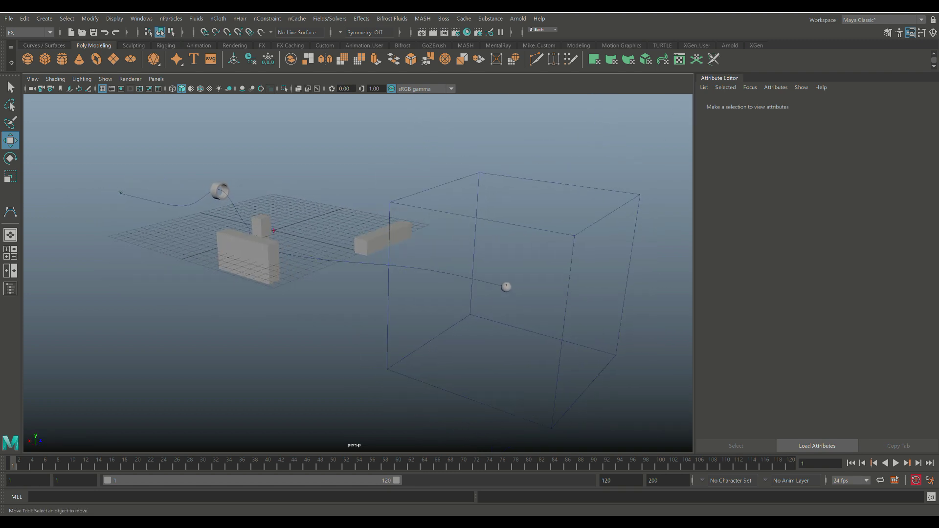
pyautogui.moveTo(363, 257)
pyautogui.keyDown('alt'); pyautogui.mouseDown(button='middle')
pyautogui.moveTo(357, 237)
pyautogui.moveTo(374, 242)
pyautogui.moveTo(363, 238)
pyautogui.mouseUp(button='middle'); pyautogui.keyUp('alt')
pyautogui.scroll(-2, 359, 273)
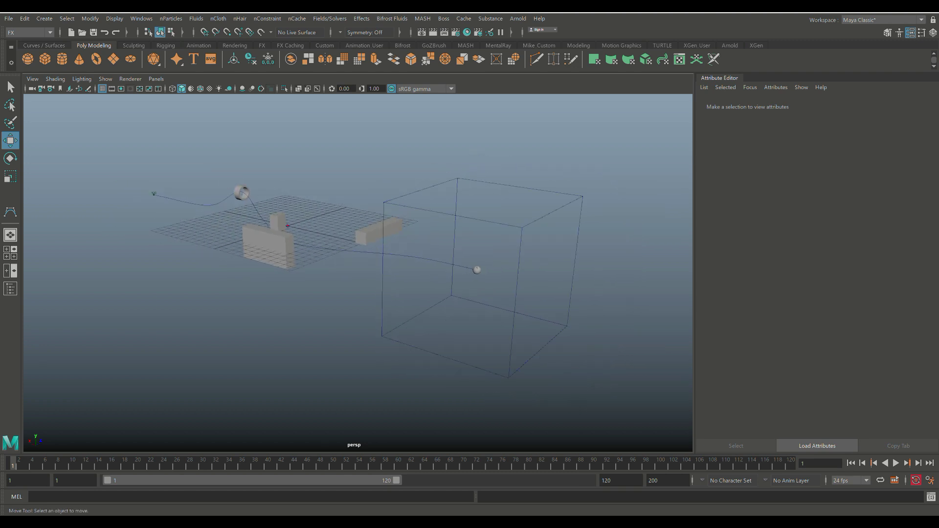
pyautogui.keyDown('alt'); pyautogui.moveTo(342, 265); pyautogui.dragTo(312, 259); pyautogui.keyUp('alt')
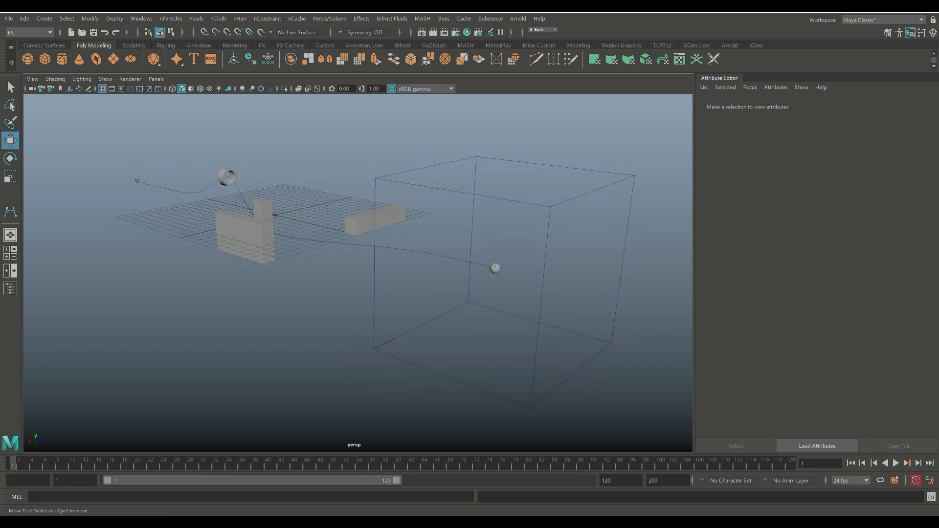